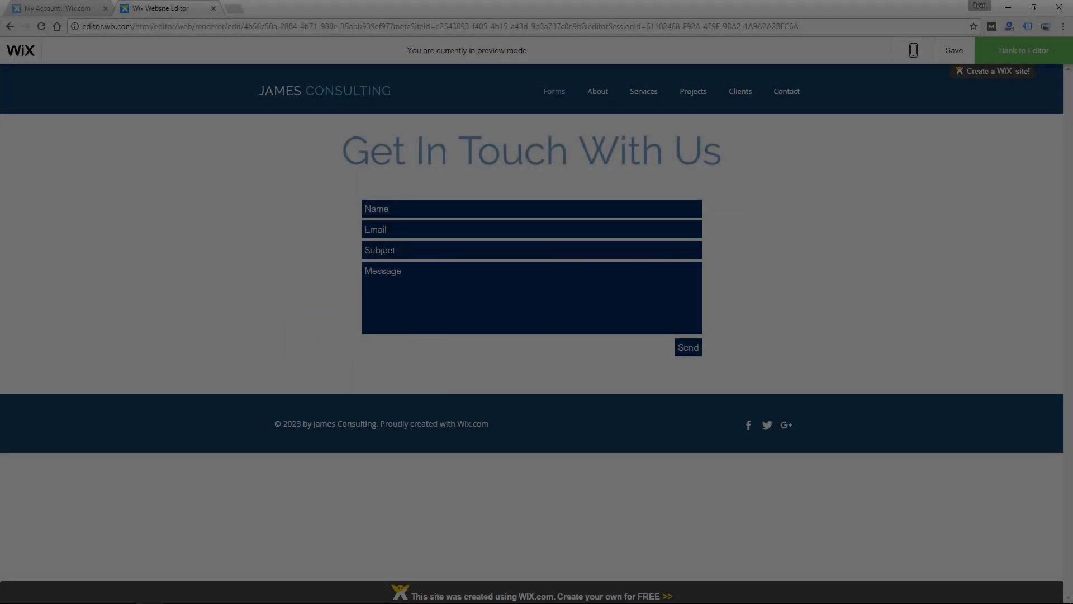
- Enter a name in the preview contact form, then return to the editor
{"action": "type", "text": "Ryan B"}
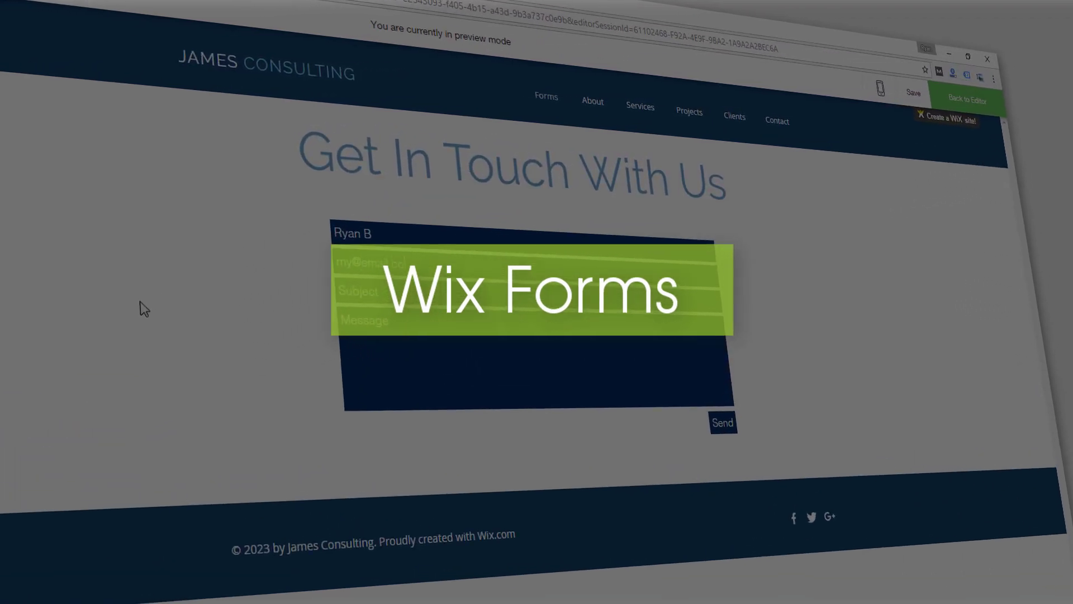
{"action": "type", "text": "Hello"}
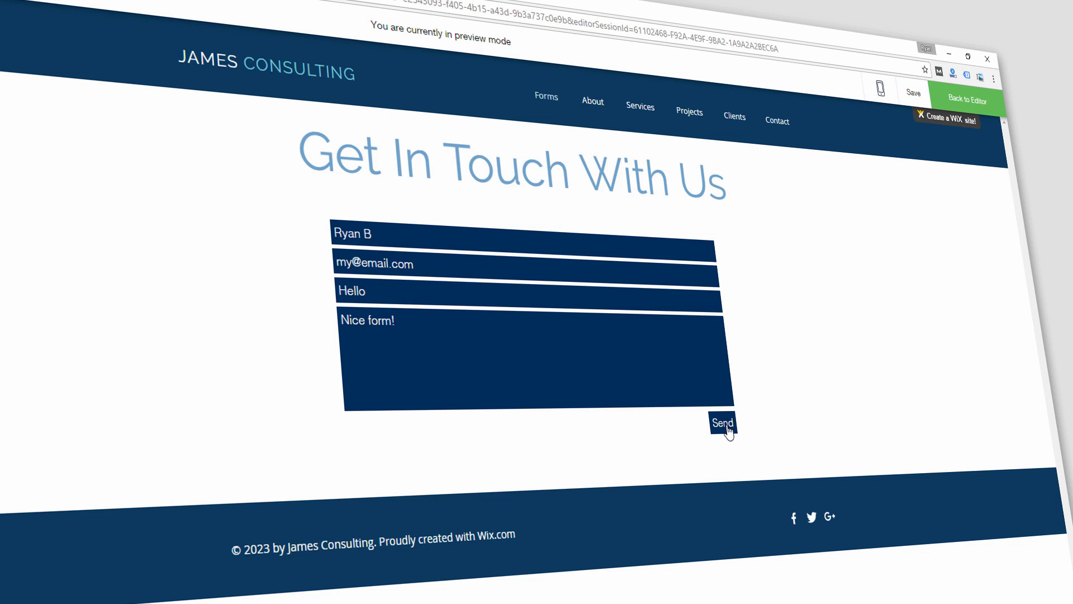
{"action": "key", "text": "ctrl+shift+p"}
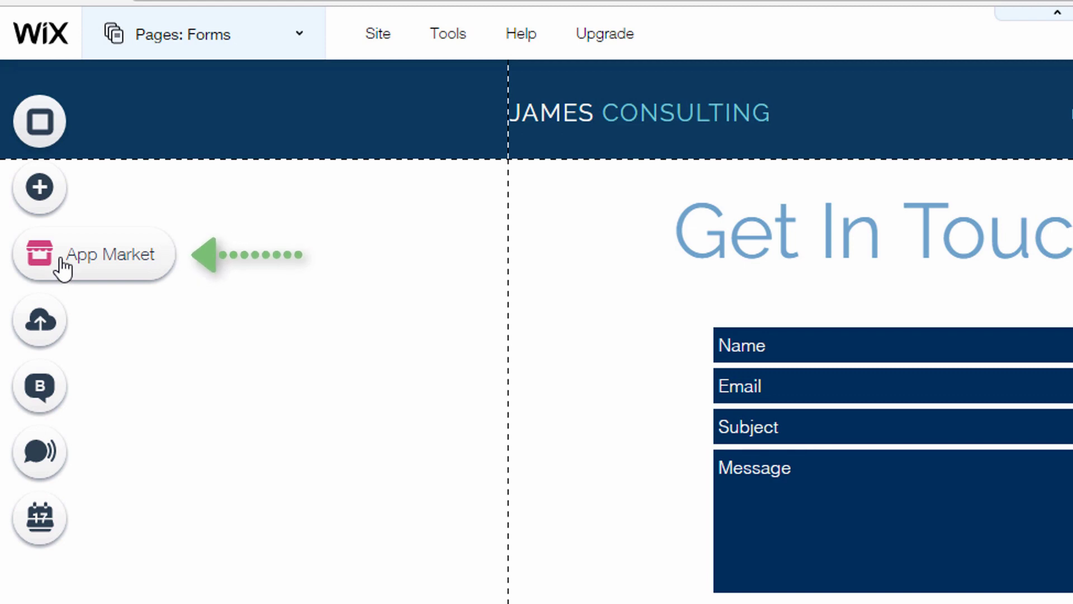
- Add Wix Contact Form from the App Market's Forms category and drag it further left
{"action": "left_click", "coordinate": [59, 270]}
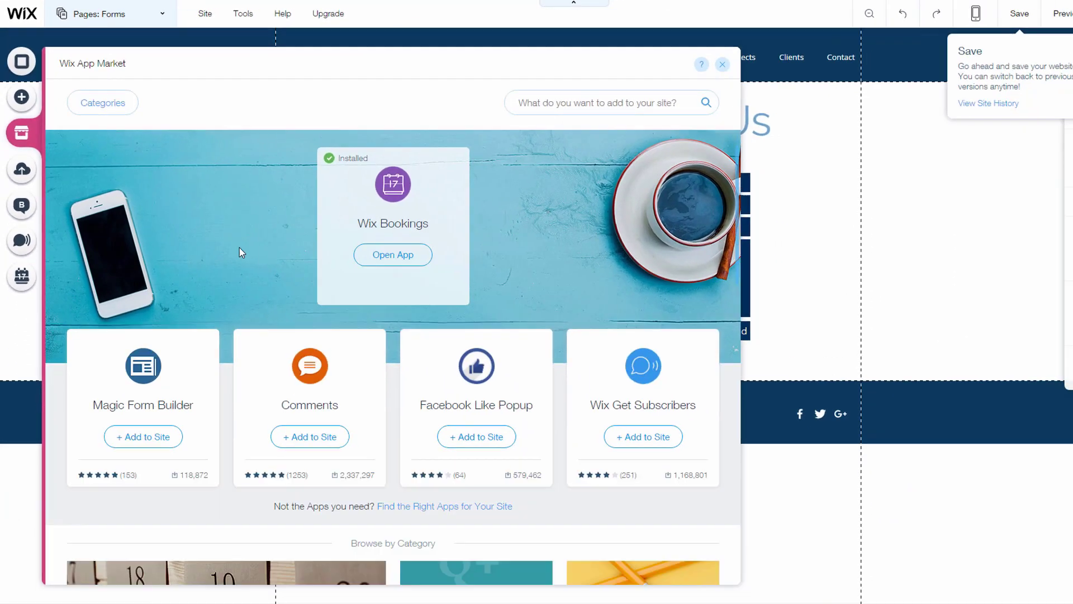
{"action": "scroll", "coordinate": [443, 474], "scroll_direction": "down", "scroll_amount": 5}
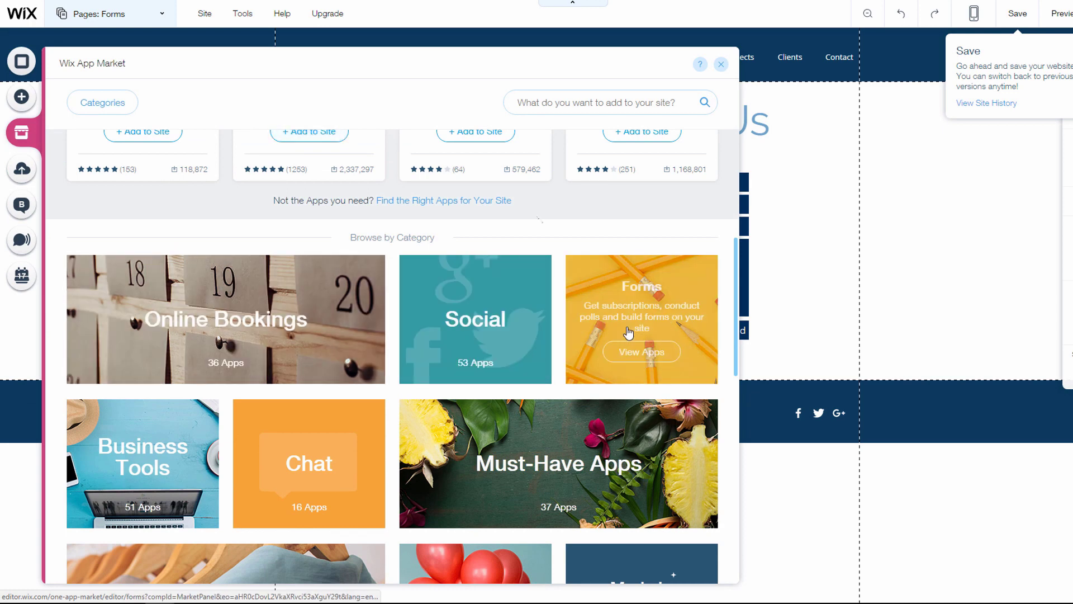
{"action": "left_click", "coordinate": [648, 353]}
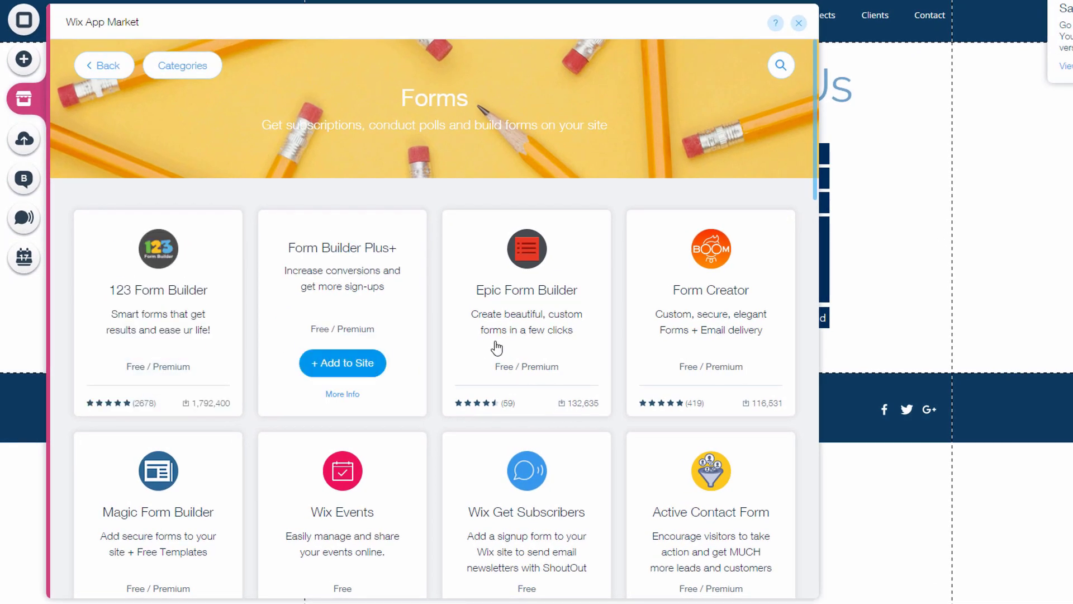
{"action": "scroll", "coordinate": [726, 350], "scroll_direction": "down", "scroll_amount": 2}
{"action": "scroll", "coordinate": [725, 350], "scroll_direction": "down", "scroll_amount": 3}
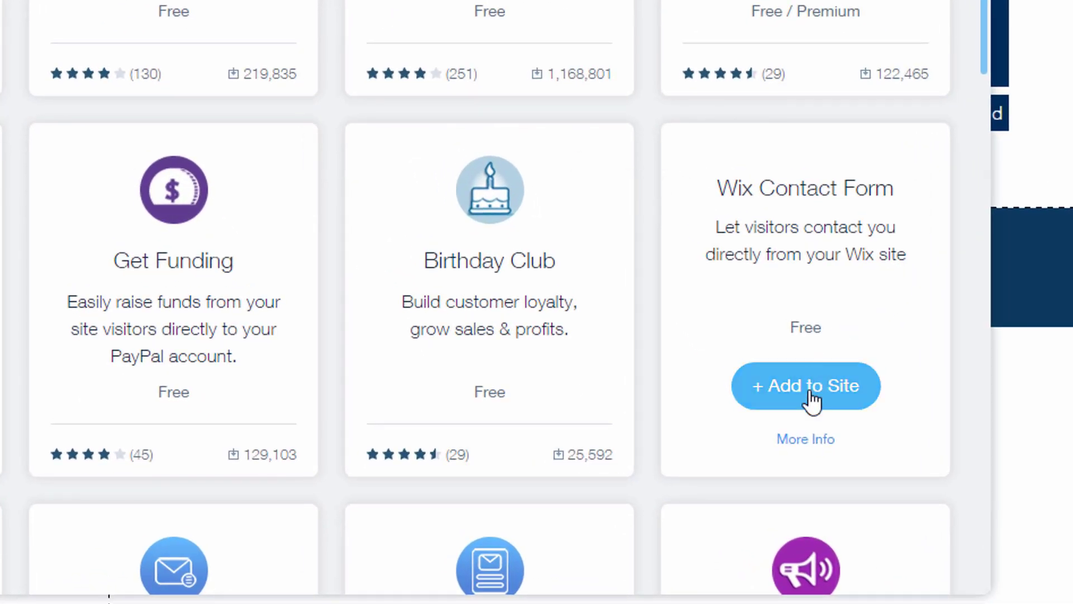
{"action": "left_click", "coordinate": [794, 397]}
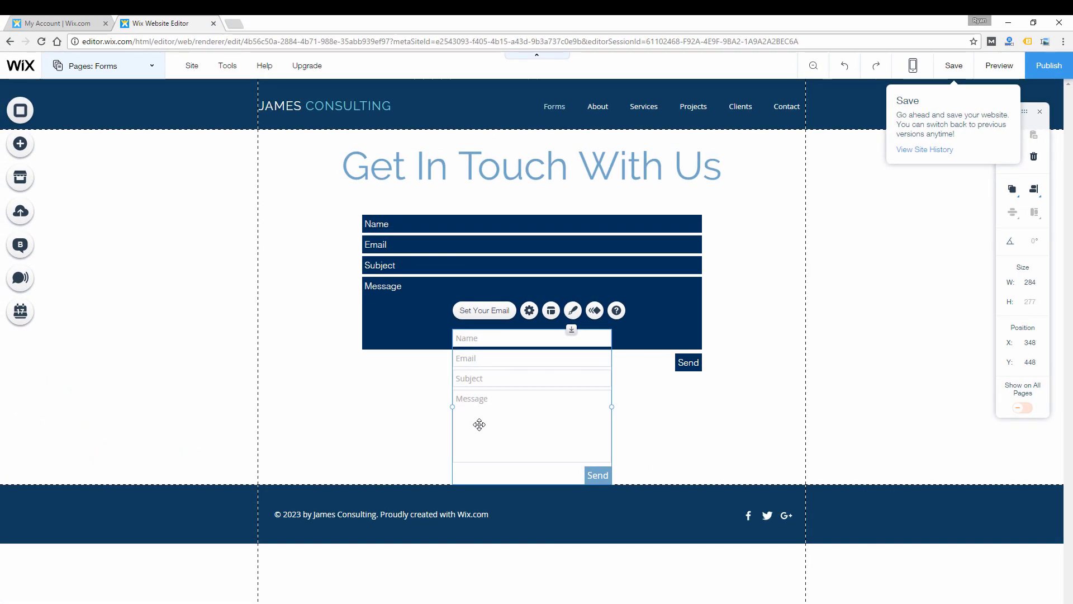
{"action": "left_click_drag", "start_coordinate": [476, 424], "coordinate": [345, 411]}
- Delete the new white contact form and show the Add panel's Contact tools
{"action": "key", "text": "Delete"}
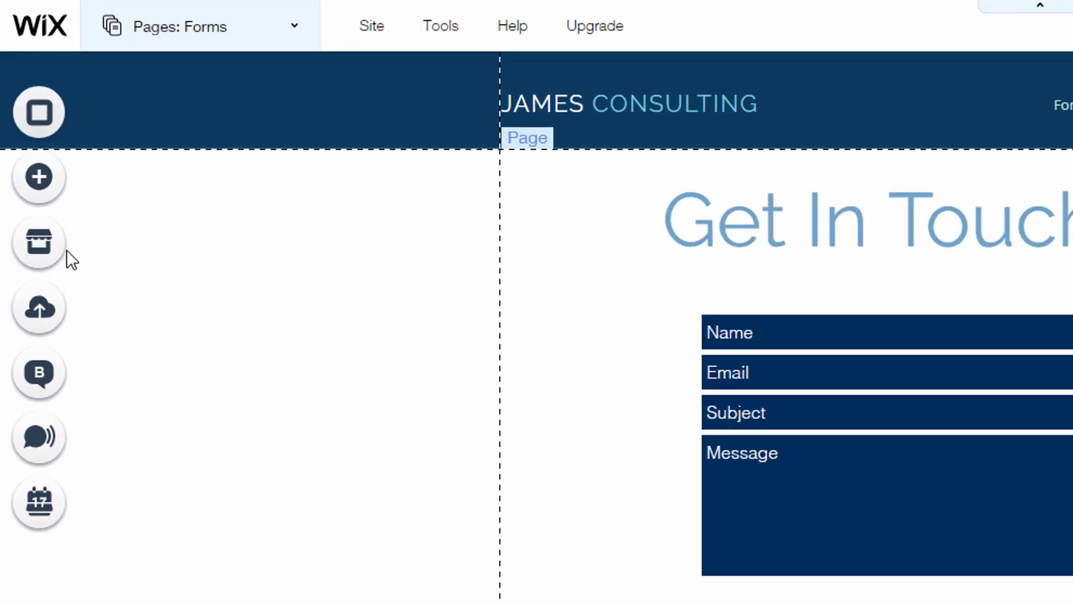
{"action": "left_click", "coordinate": [53, 201]}
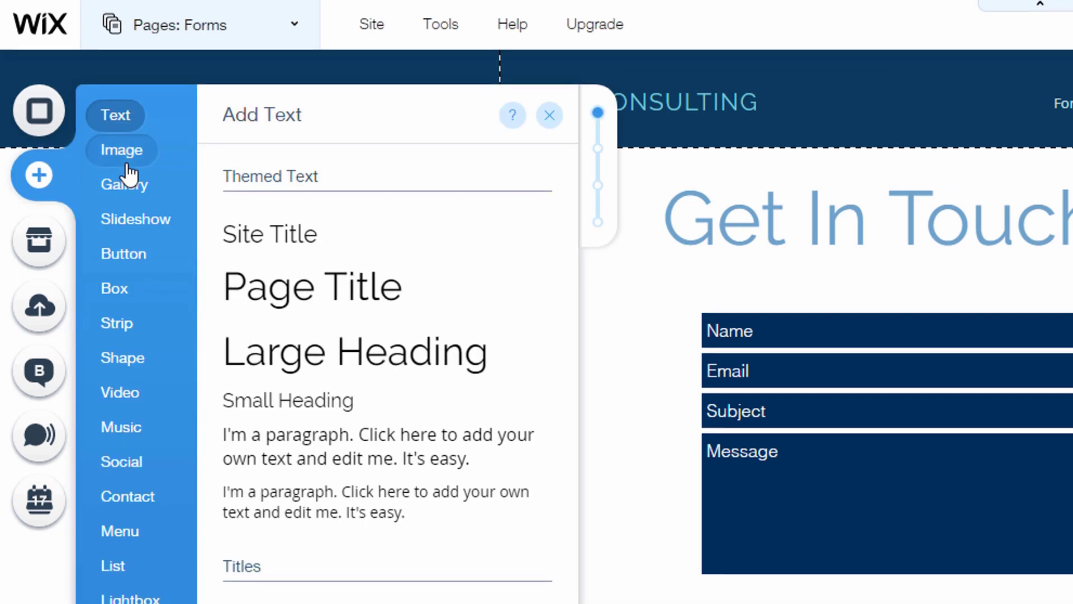
{"action": "left_click", "coordinate": [123, 150]}
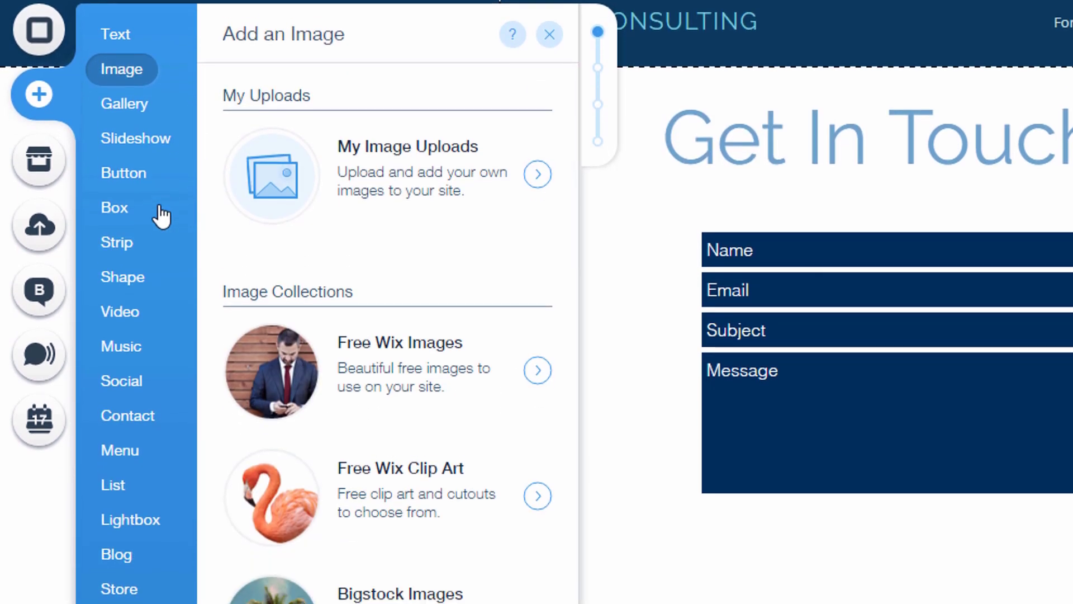
{"action": "left_click", "coordinate": [121, 349]}
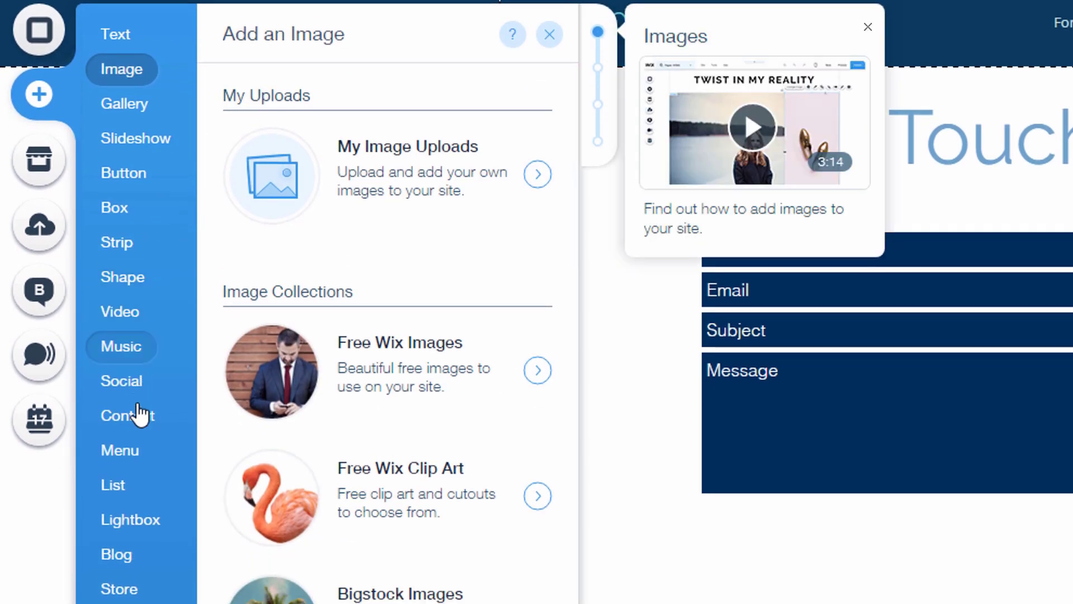
{"action": "left_click", "coordinate": [154, 425]}
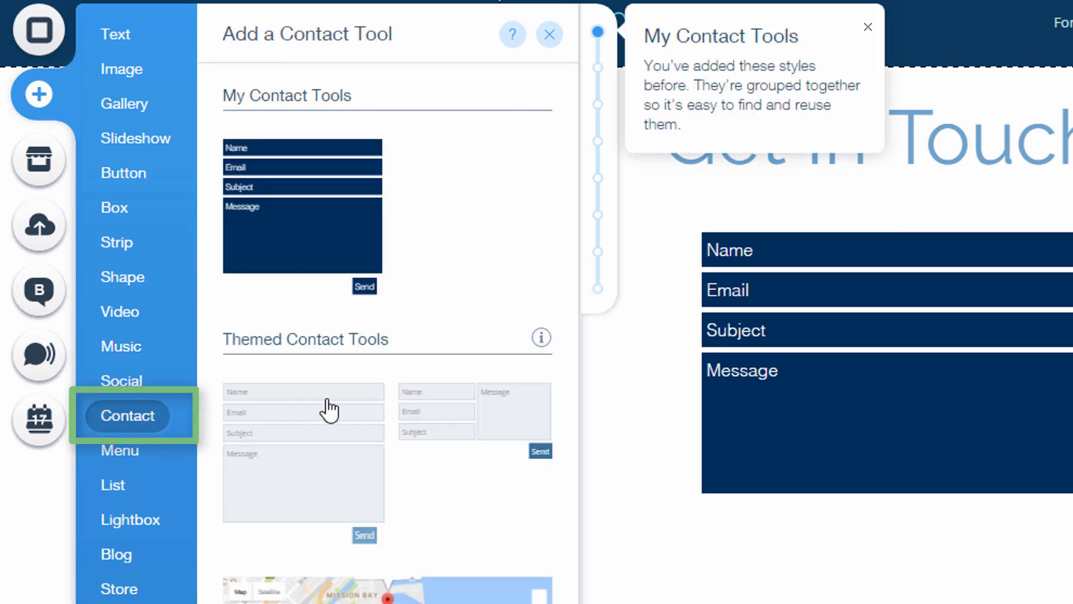
- Browse the Contact Forms, Get Subscribers and Themed Contact Tools designs
{"action": "scroll", "coordinate": [512, 317], "scroll_direction": "down", "scroll_amount": 5}
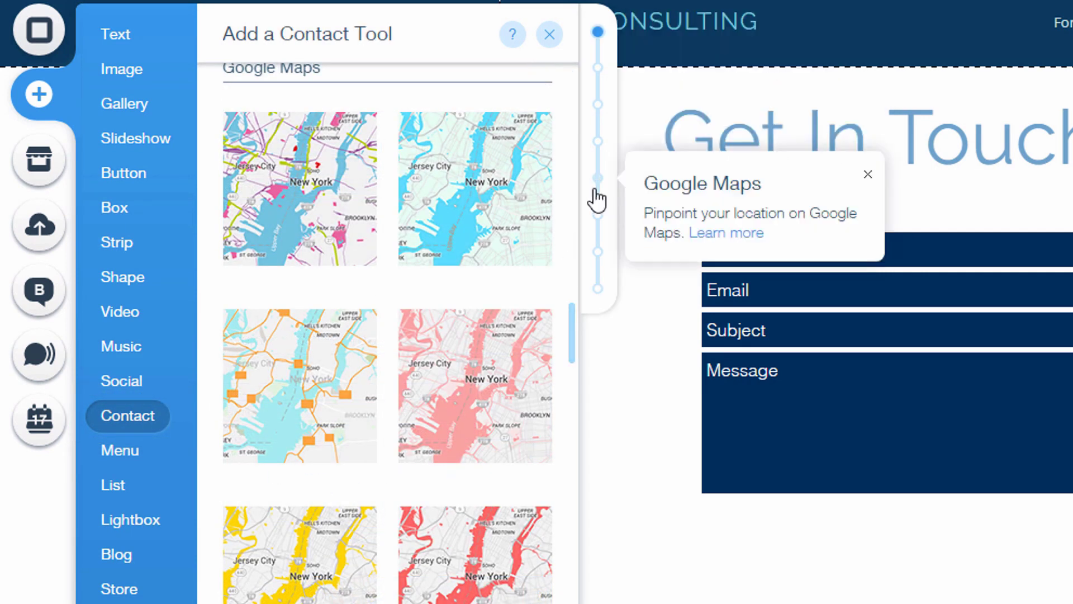
{"action": "mouse_move", "coordinate": [600, 179]}
{"action": "left_click", "coordinate": [598, 143]}
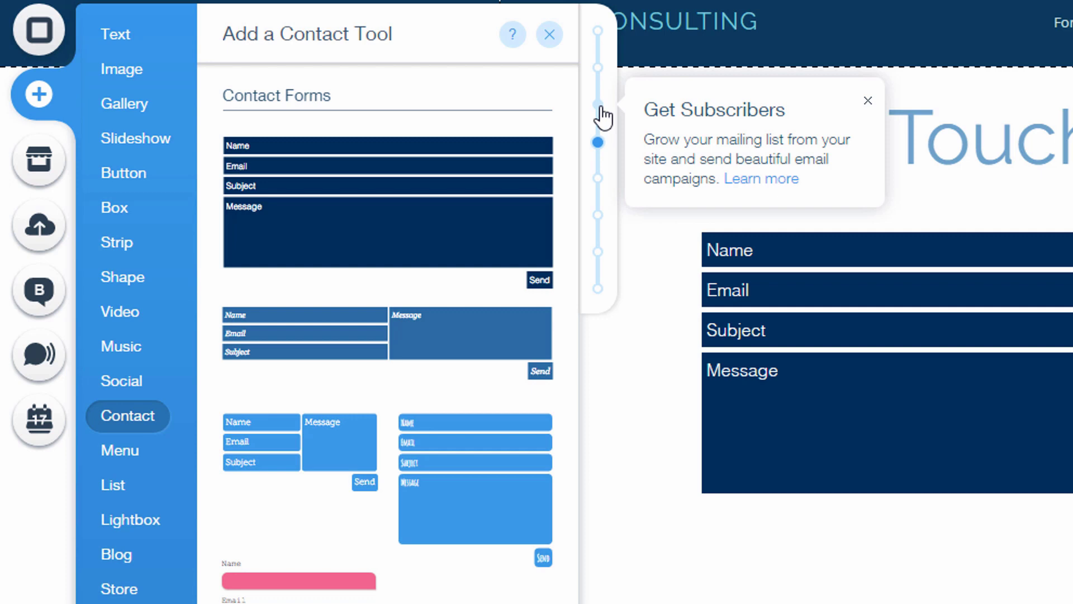
{"action": "left_click", "coordinate": [599, 106]}
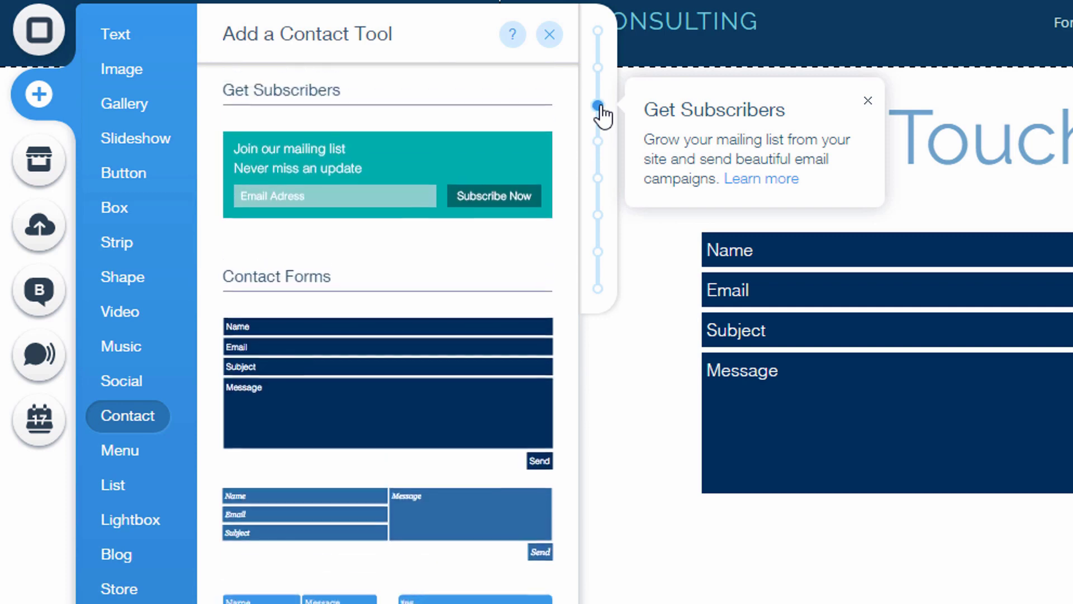
{"action": "left_click", "coordinate": [597, 67]}
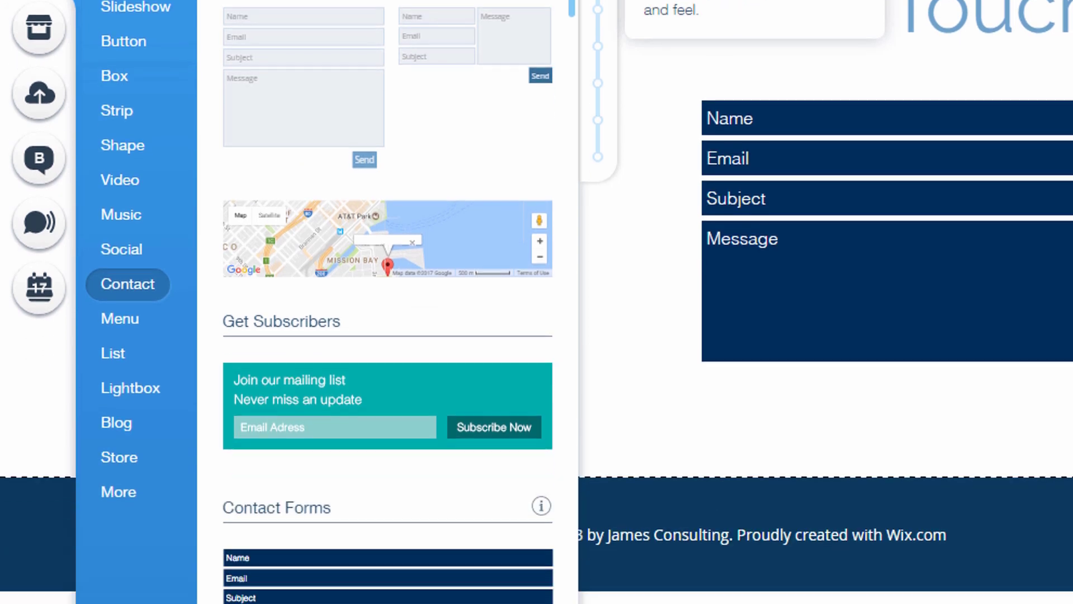
{"action": "scroll", "coordinate": [352, 329], "scroll_direction": "down", "scroll_amount": 5}
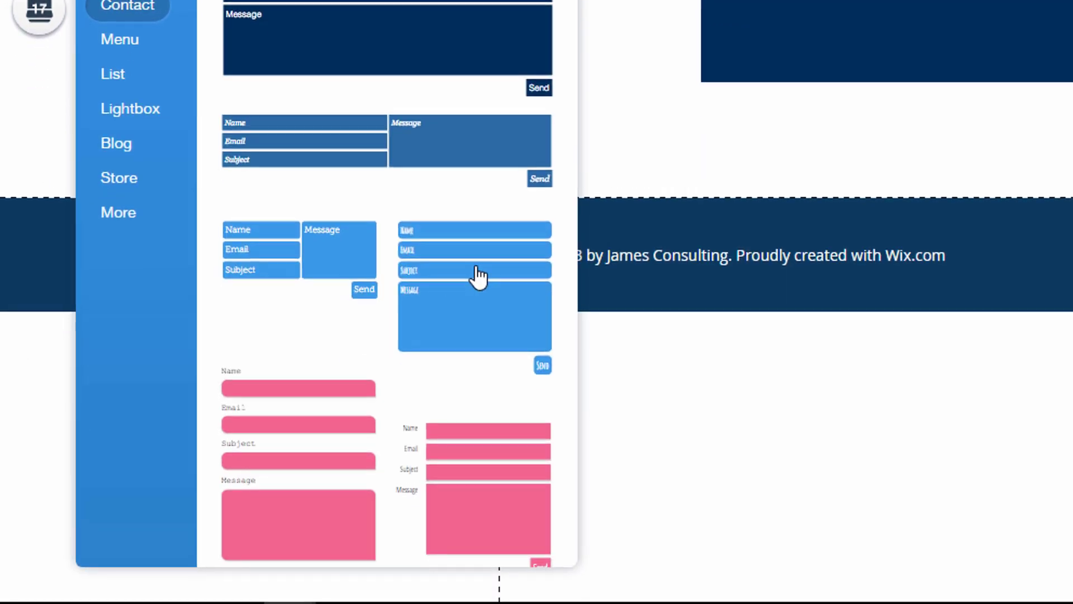
- Place the blue themed contact form below the dark form
{"action": "left_click", "coordinate": [478, 276]}
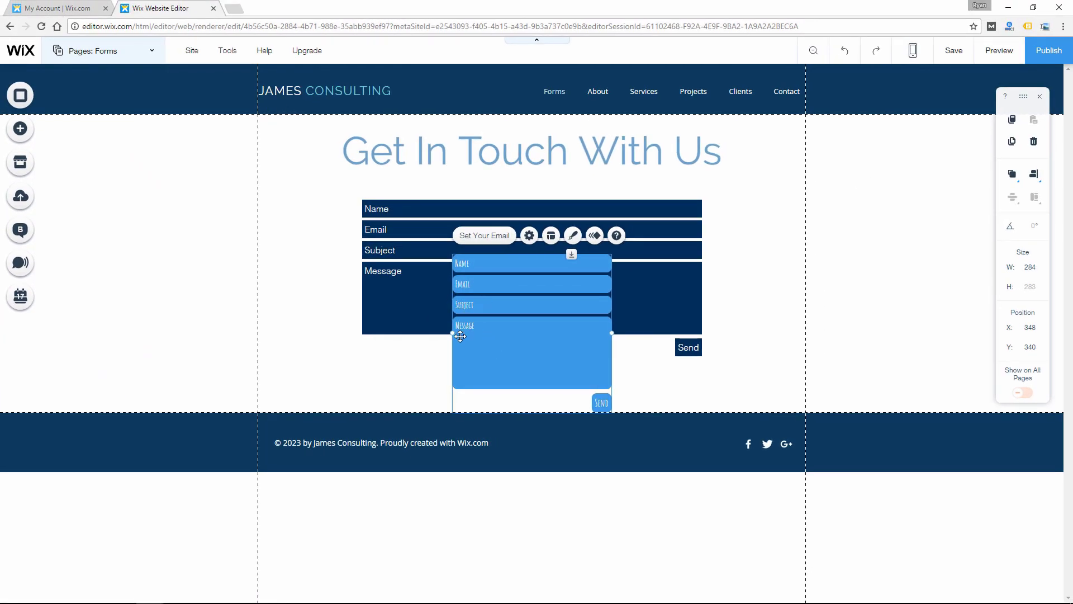
{"action": "left_click_drag", "start_coordinate": [460, 336], "coordinate": [400, 417]}
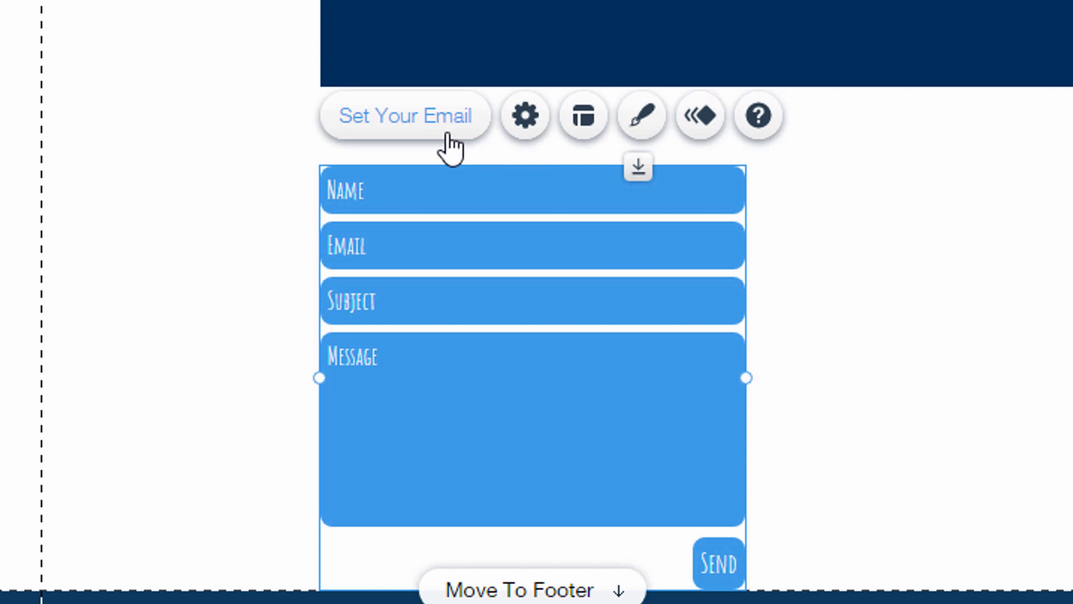
{"action": "left_click", "coordinate": [528, 122]}
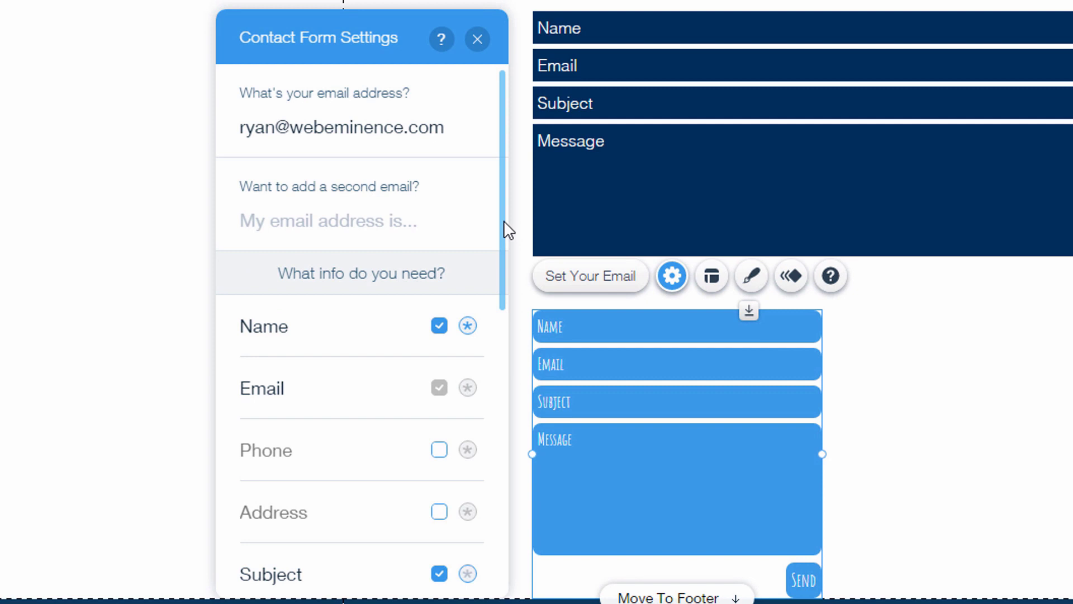
- Keep Show a message as the form's submit response
{"action": "left_click_drag", "start_coordinate": [503, 222], "coordinate": [502, 308]}
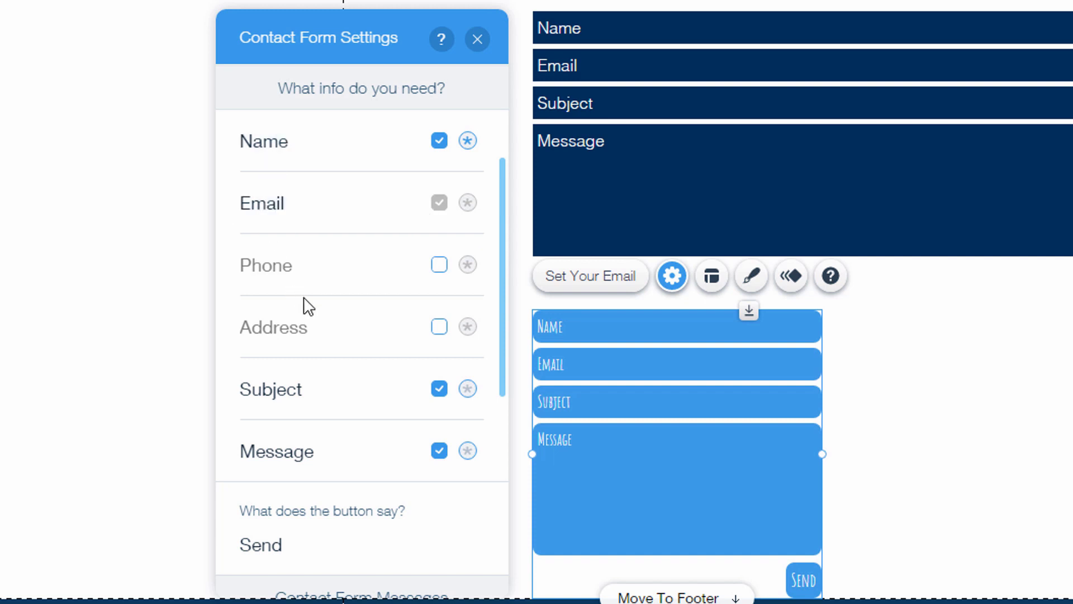
{"action": "scroll", "coordinate": [291, 401], "scroll_direction": "down", "scroll_amount": 3}
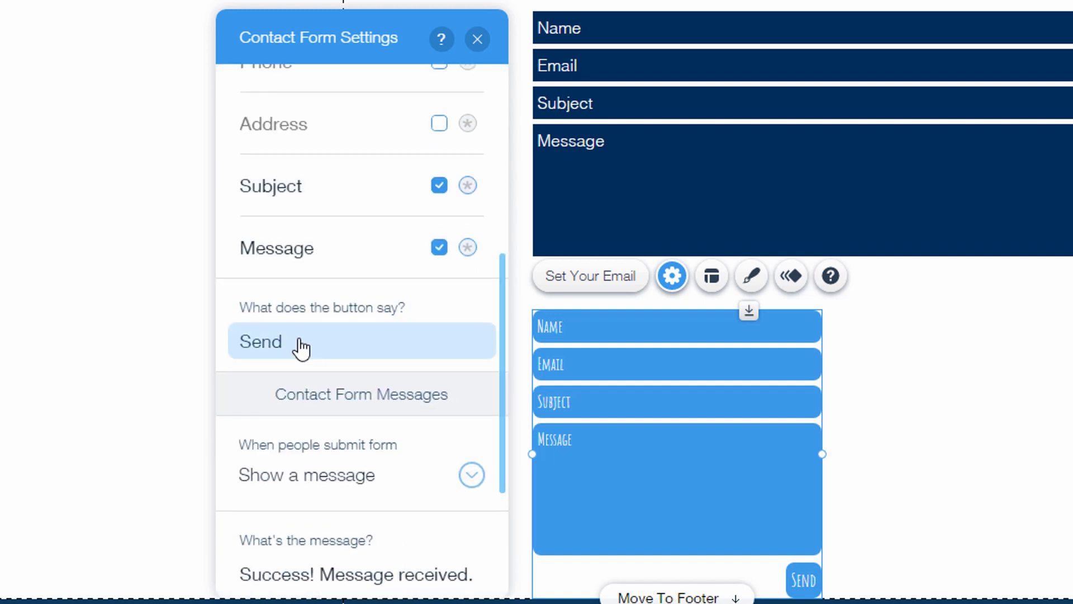
{"action": "scroll", "coordinate": [291, 355], "scroll_direction": "down", "scroll_amount": 2}
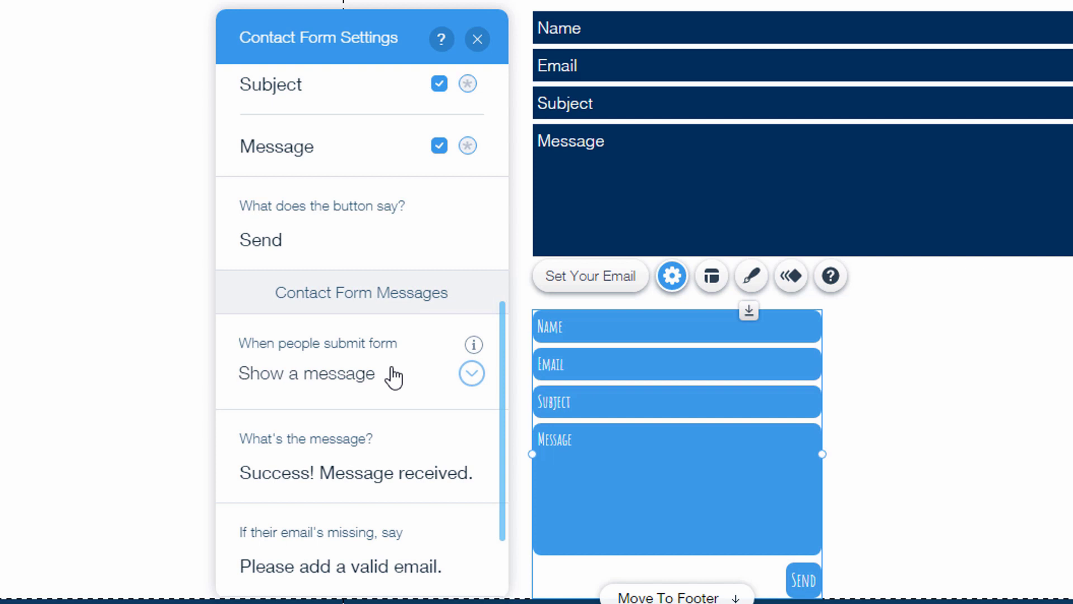
{"action": "left_click", "coordinate": [471, 375]}
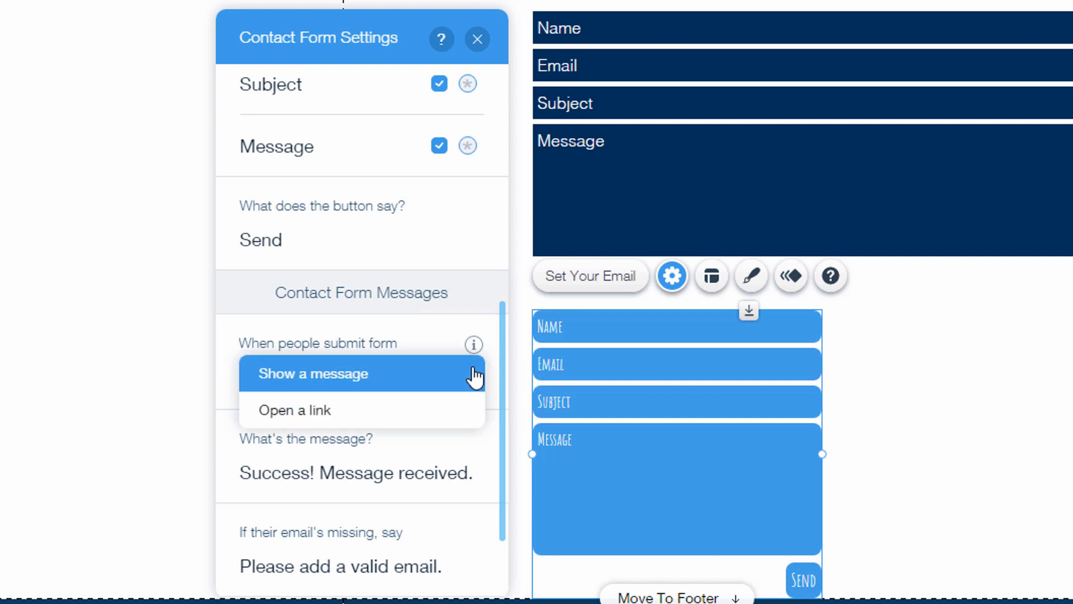
{"action": "left_click", "coordinate": [232, 338]}
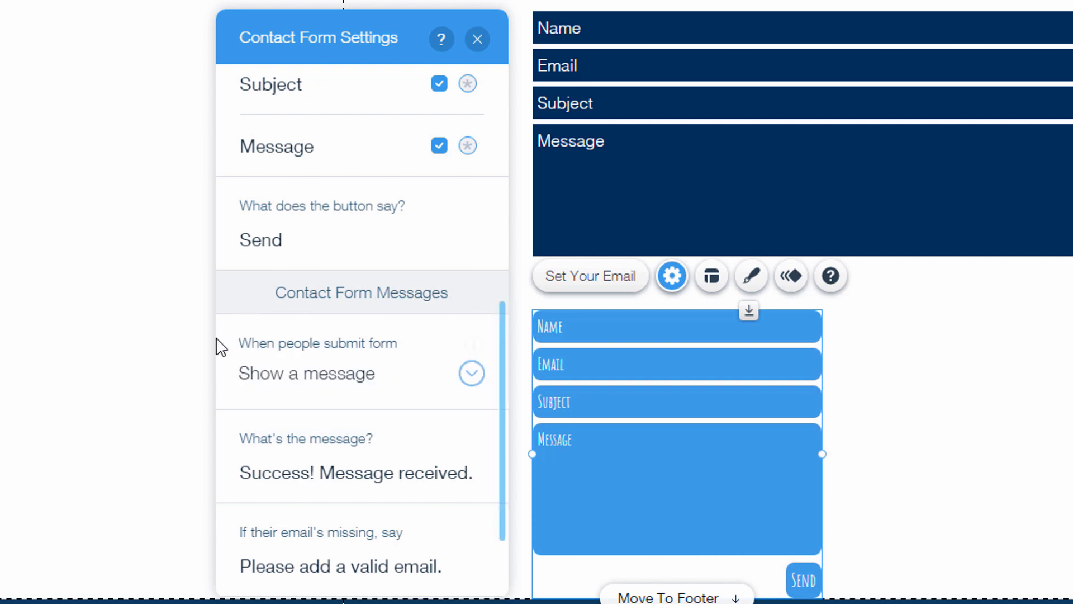
- Add a mandatory Phone field to the blue form and close its settings
{"action": "scroll", "coordinate": [226, 345], "scroll_direction": "down", "scroll_amount": 2}
{"action": "scroll", "coordinate": [226, 344], "scroll_direction": "down", "scroll_amount": 1}
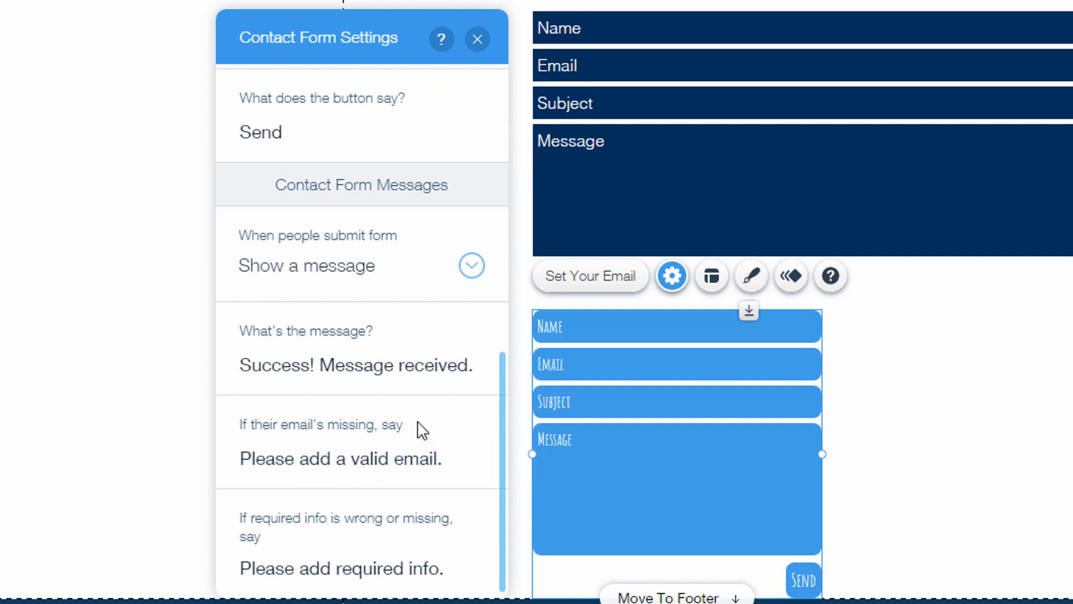
{"action": "scroll", "coordinate": [392, 428], "scroll_direction": "up", "scroll_amount": 10}
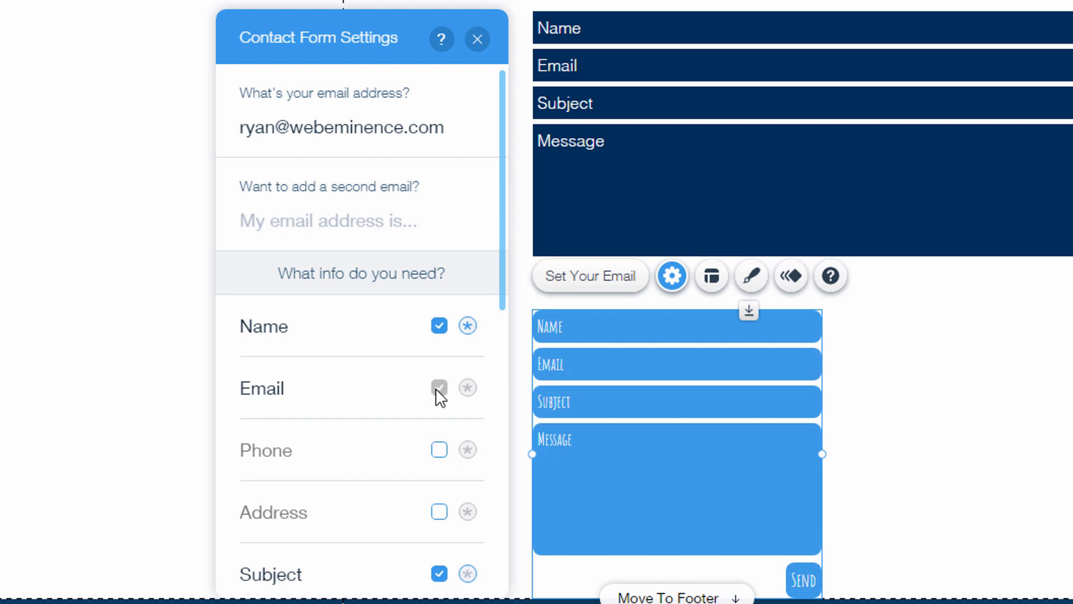
{"action": "left_click", "coordinate": [440, 451]}
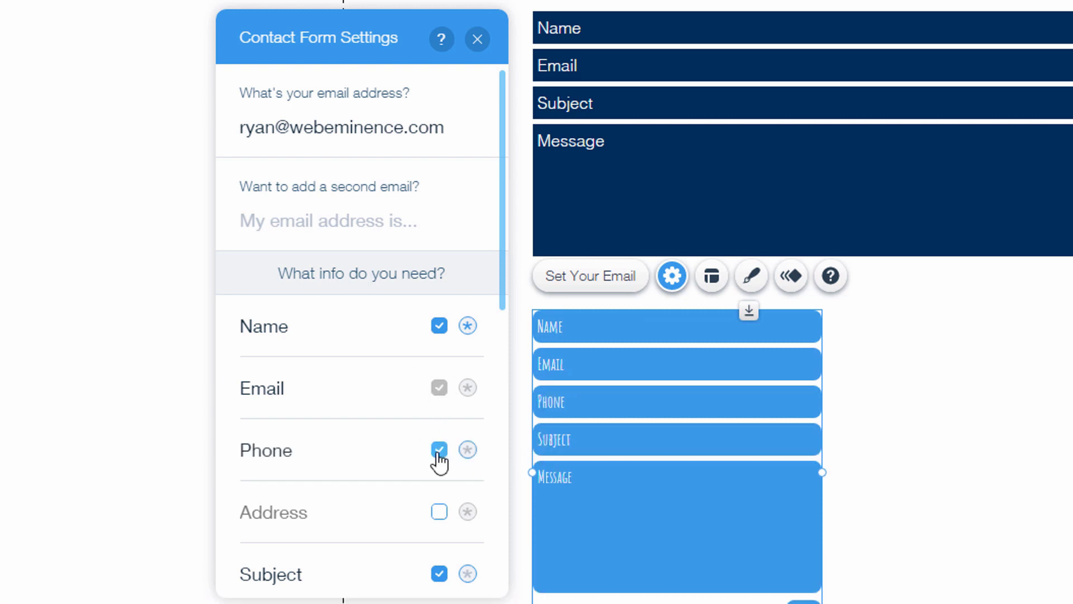
{"action": "left_click", "coordinate": [468, 450]}
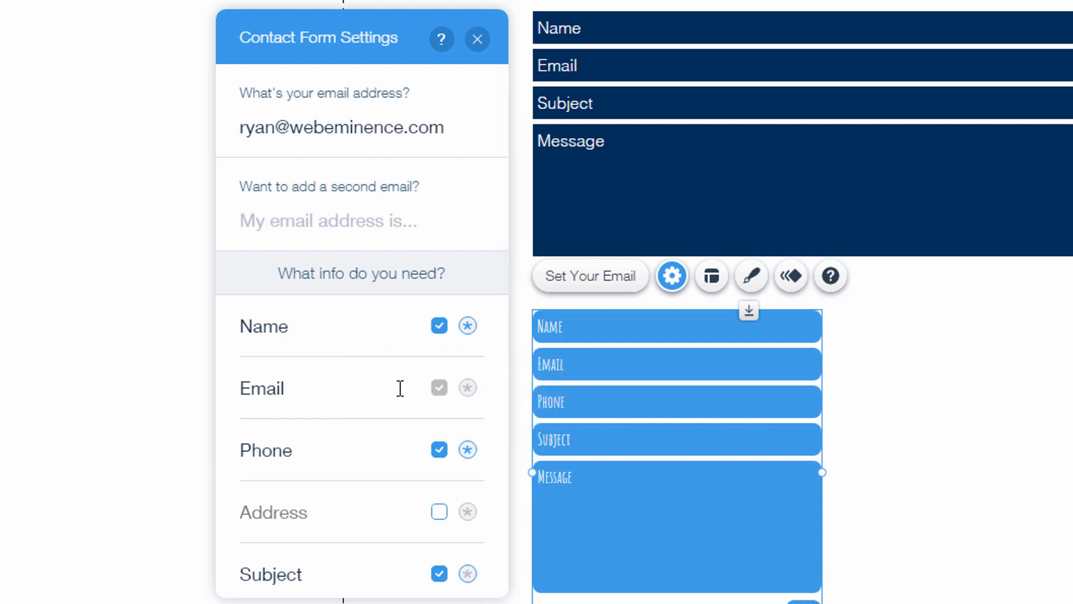
{"action": "left_click", "coordinate": [477, 40]}
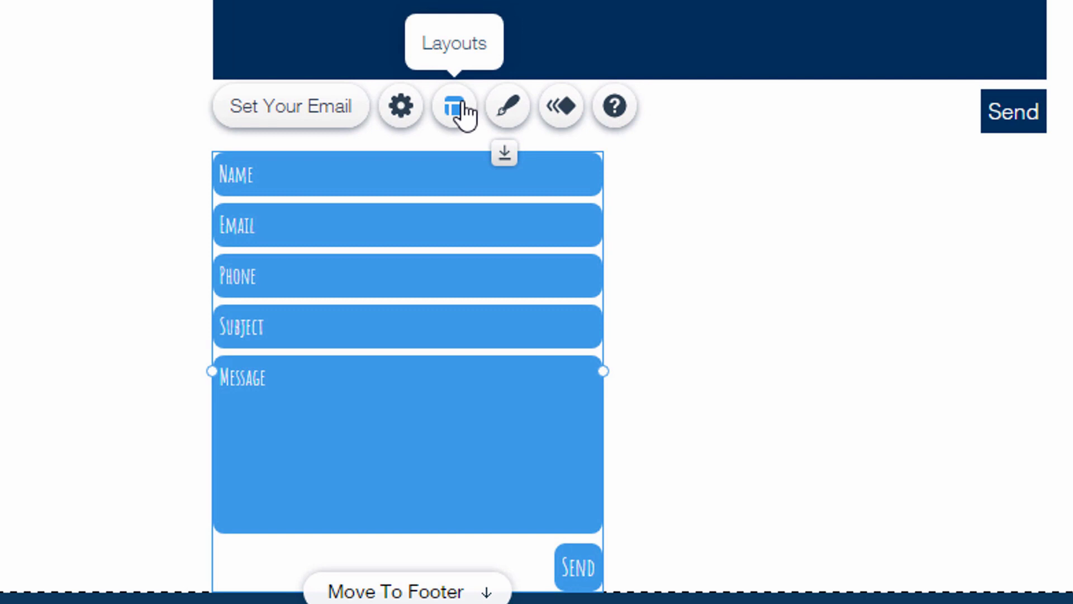
{"action": "left_click", "coordinate": [456, 106]}
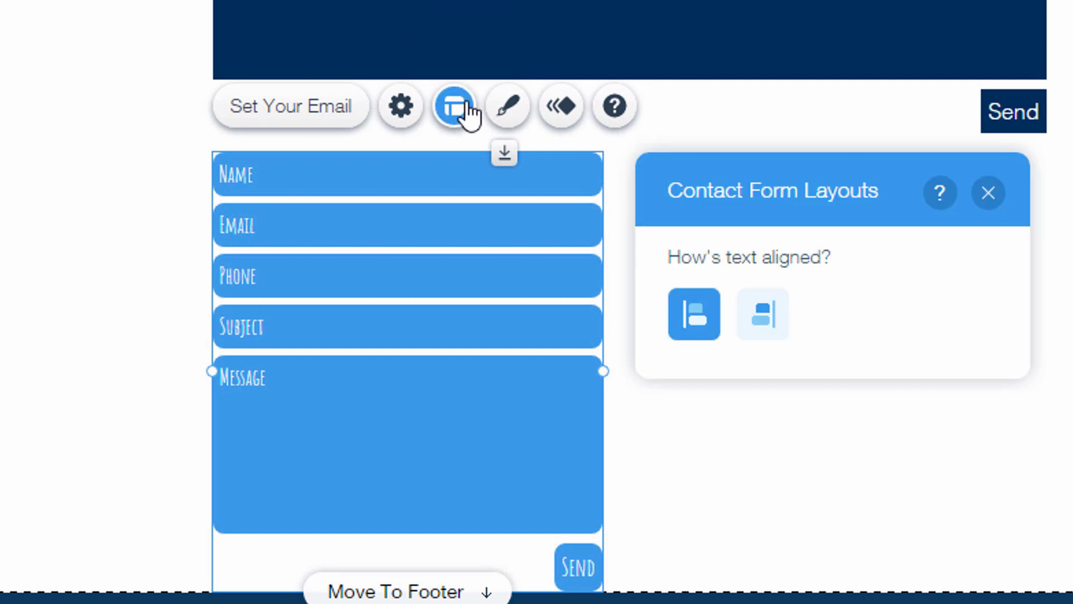
{"action": "left_click", "coordinate": [771, 335]}
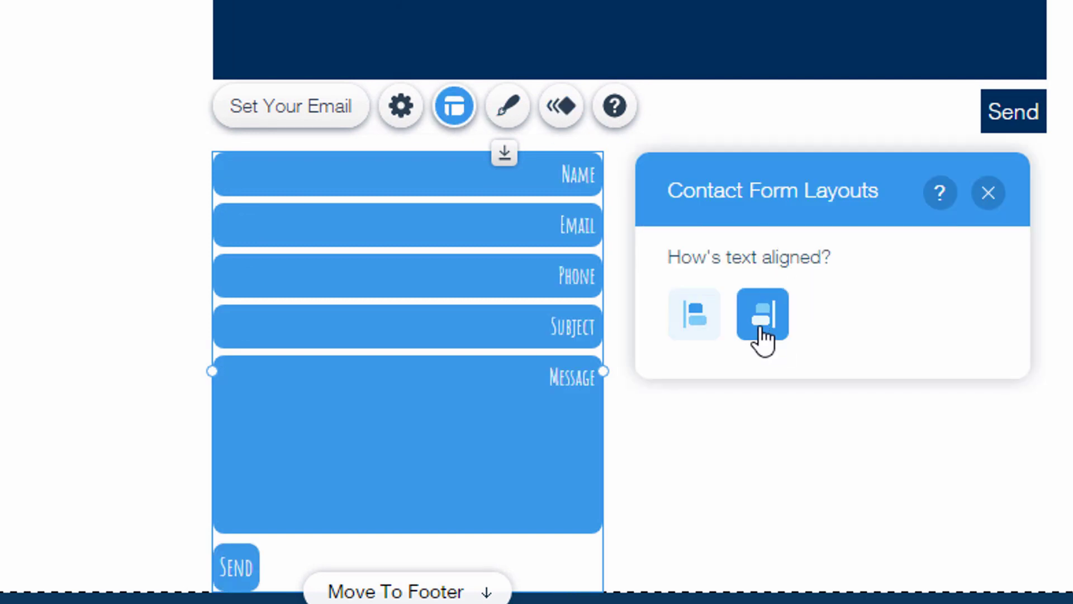
{"action": "left_click", "coordinate": [696, 313]}
{"action": "left_click", "coordinate": [1003, 186]}
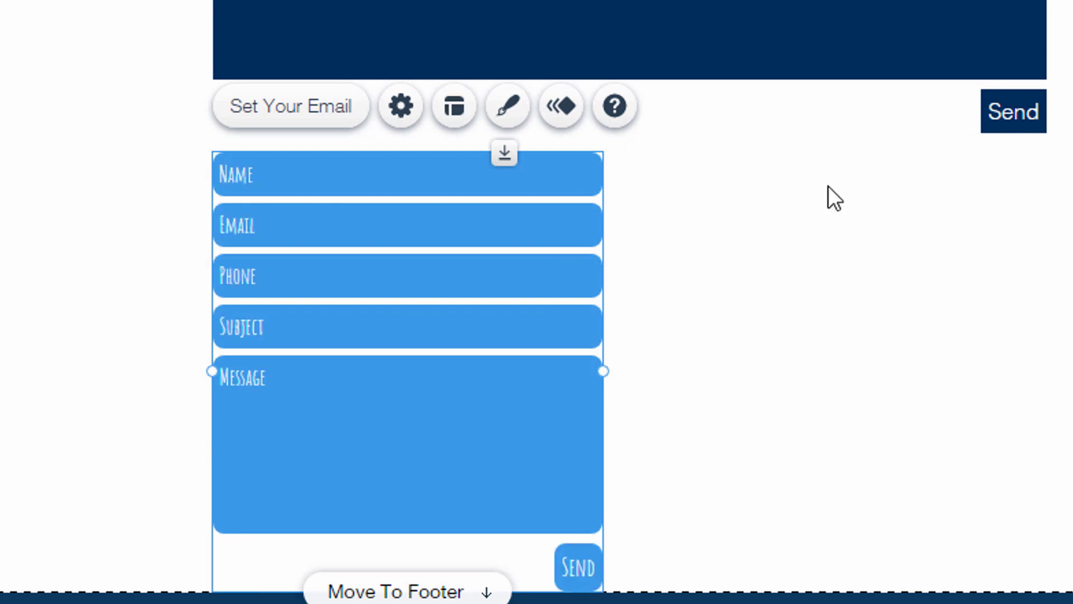
{"action": "left_click", "coordinate": [507, 106]}
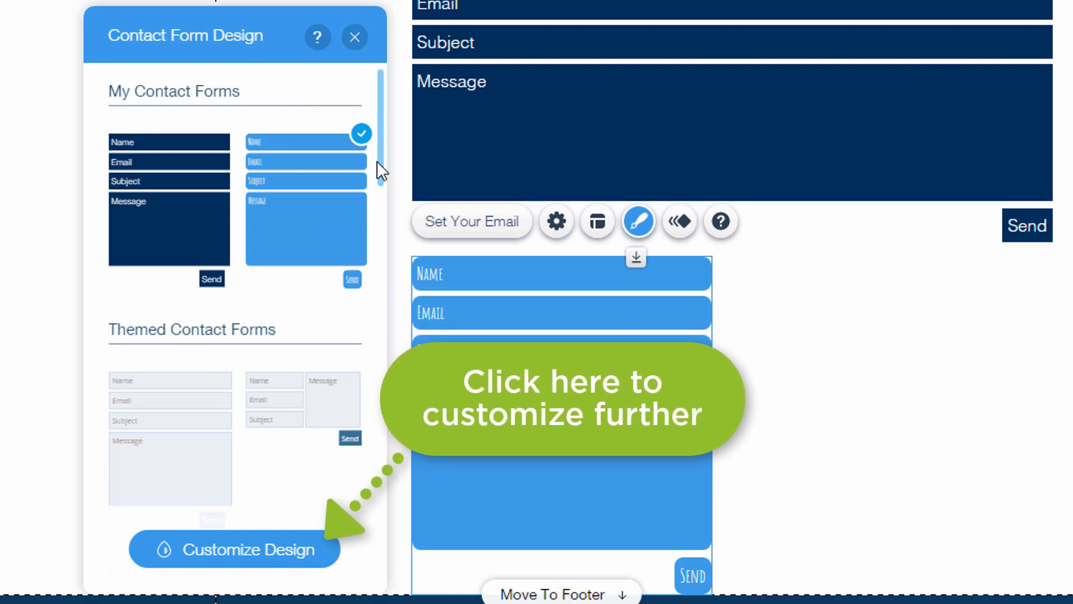
{"action": "scroll", "coordinate": [379, 204], "scroll_direction": "down", "scroll_amount": 4}
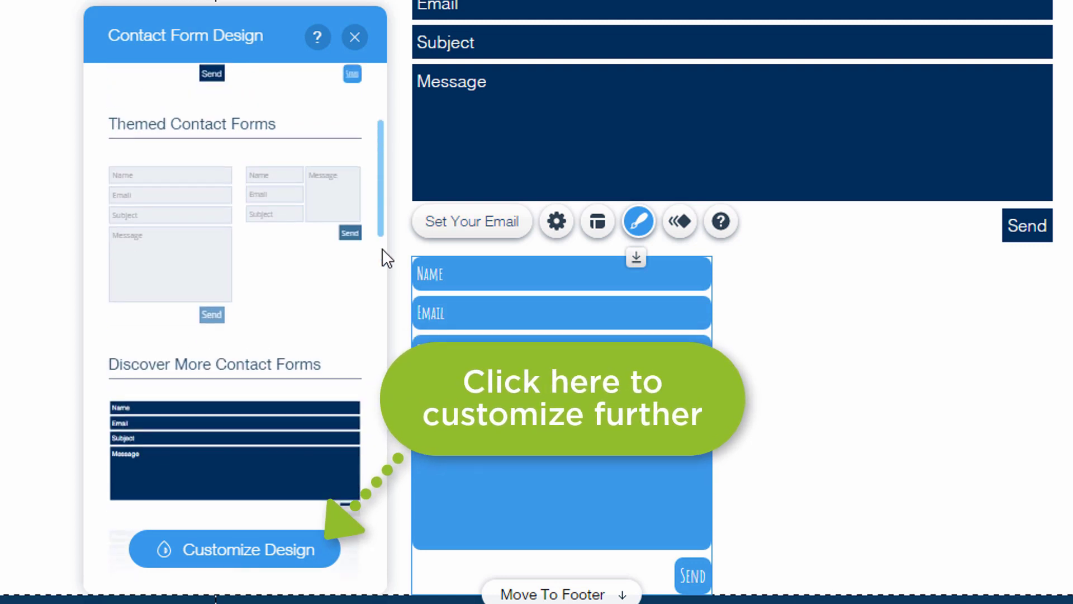
{"action": "scroll", "coordinate": [383, 291], "scroll_direction": "down", "scroll_amount": 5}
{"action": "scroll", "coordinate": [359, 48], "scroll_direction": "up", "scroll_amount": 5}
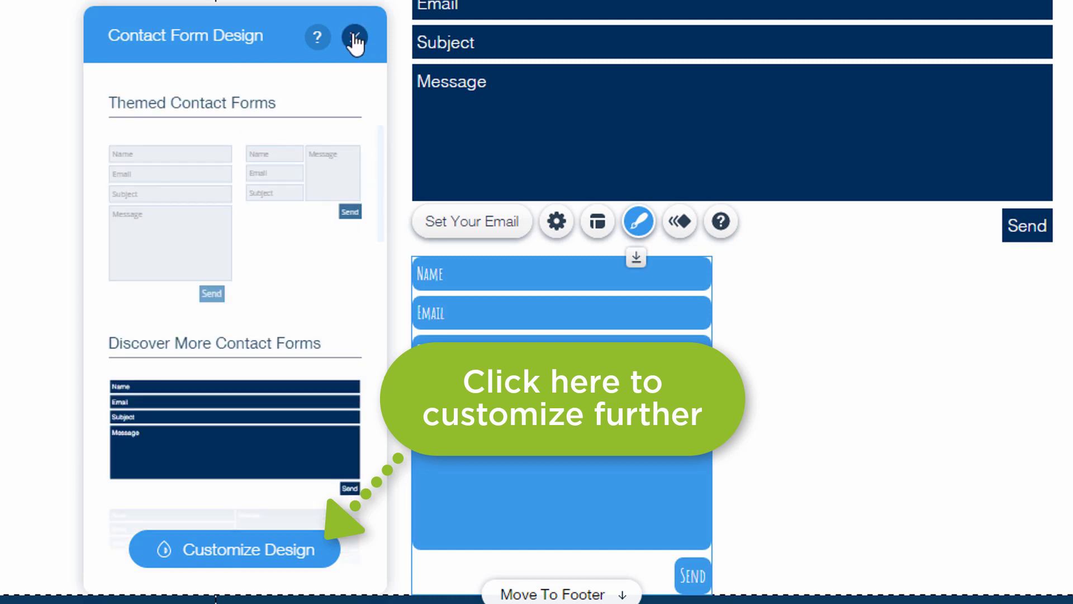
{"action": "left_click", "coordinate": [355, 38]}
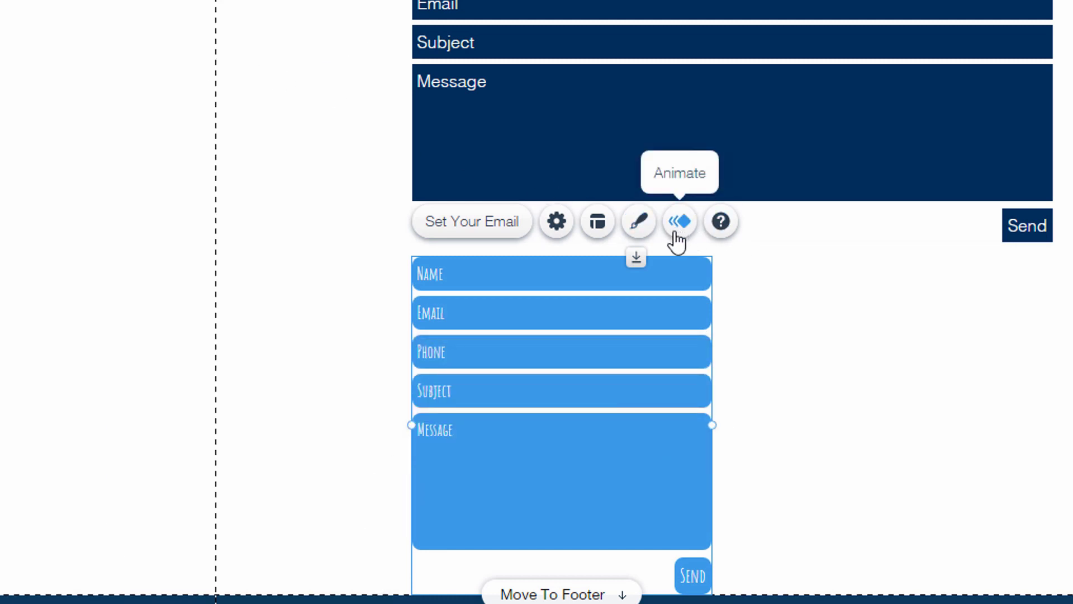
{"action": "left_click_drag", "start_coordinate": [713, 425], "coordinate": [1000, 396]}
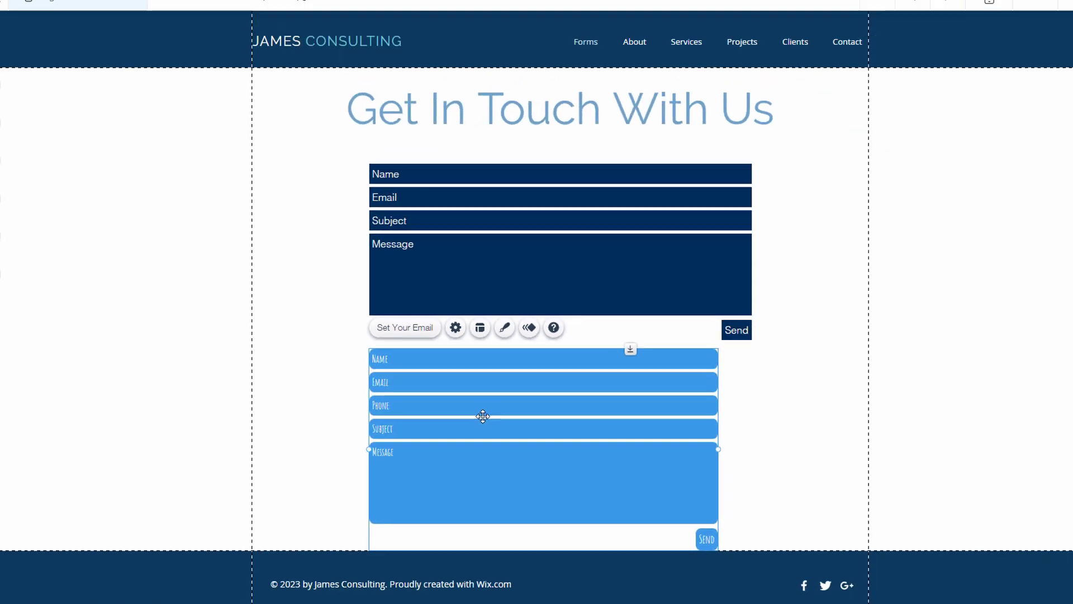
{"action": "key", "text": "ctrl+z"}
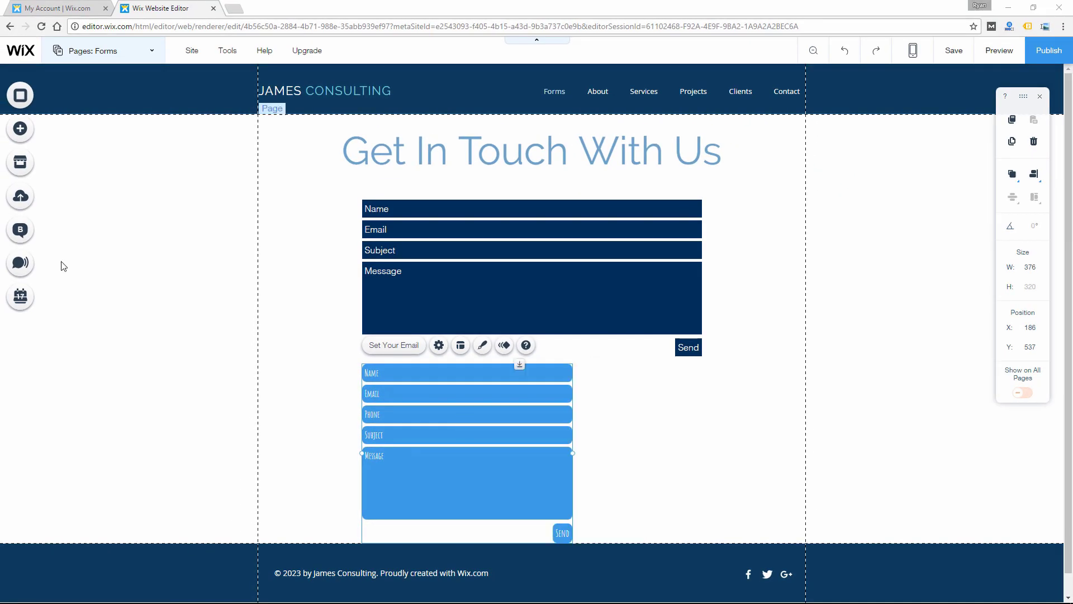
- In the App Market's Forms apps, review 123 Form Builder's details and eight screenshots
{"action": "left_click", "coordinate": [22, 163]}
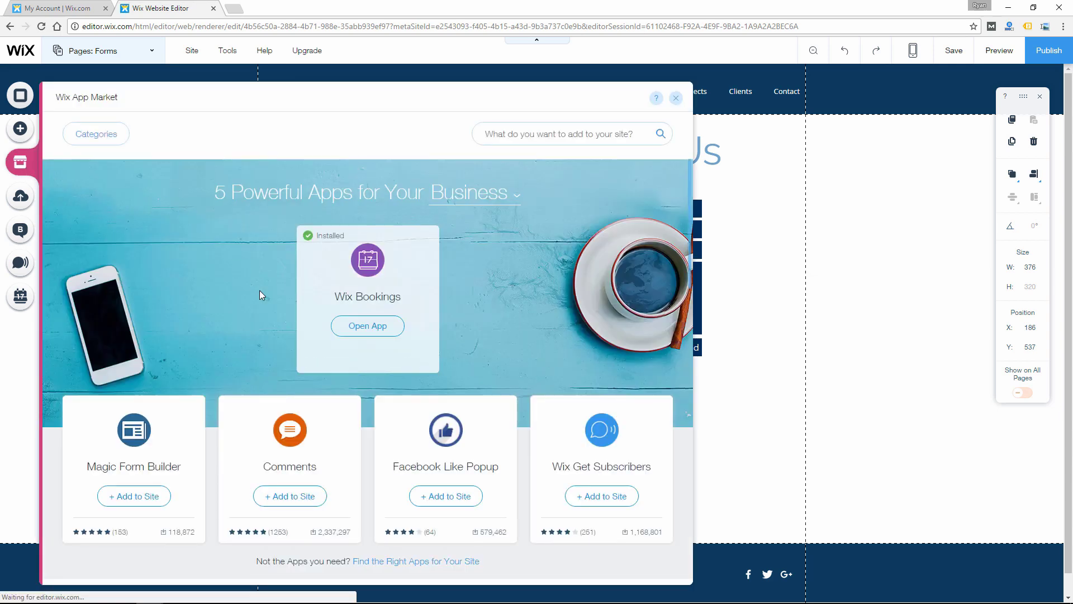
{"action": "scroll", "coordinate": [279, 358], "scroll_direction": "down", "scroll_amount": 4}
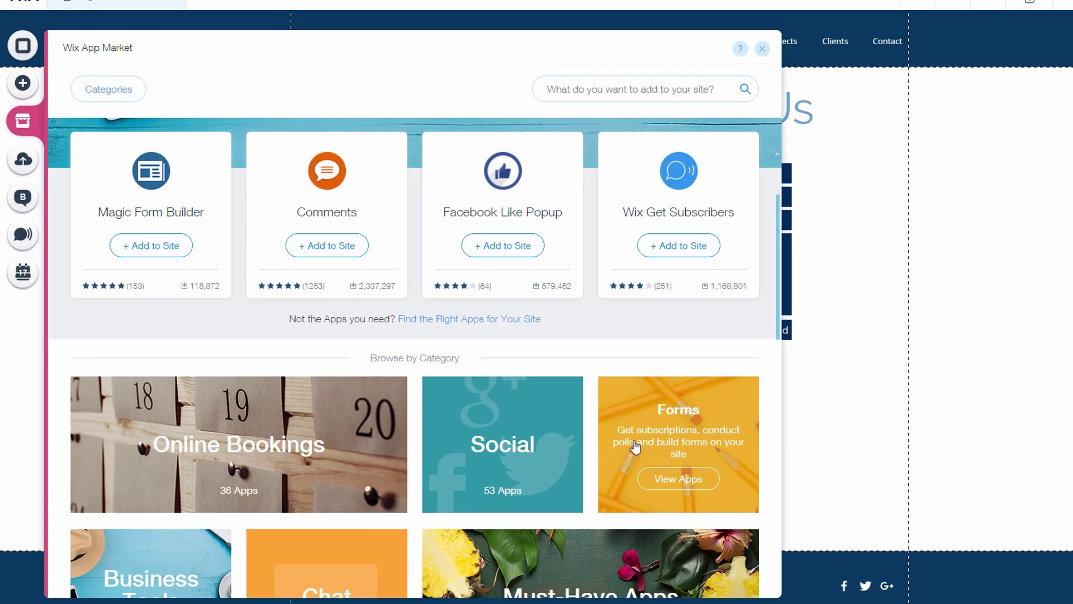
{"action": "left_click", "coordinate": [564, 451]}
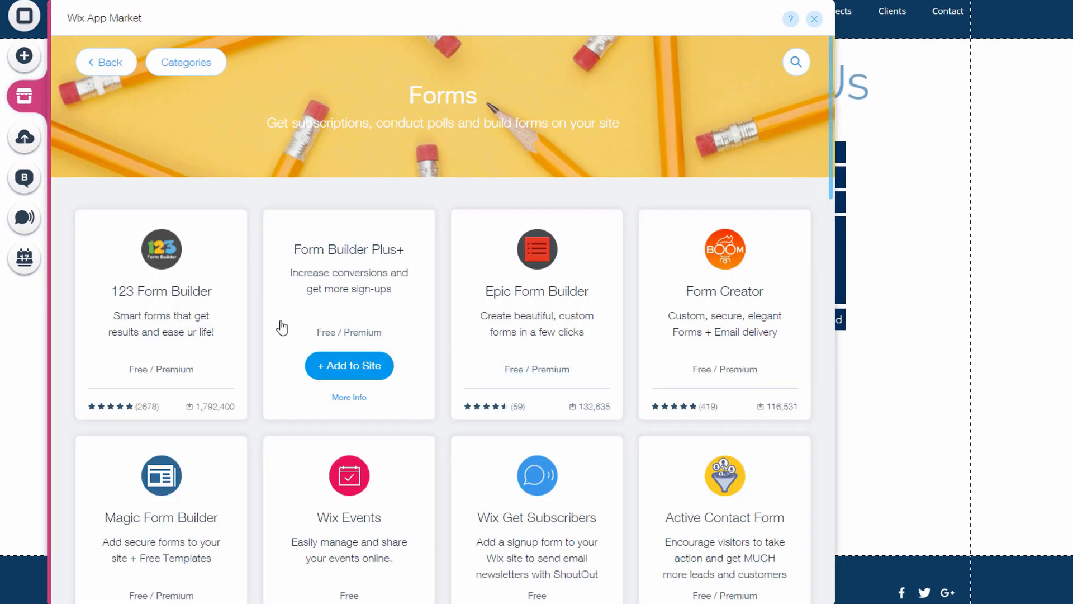
{"action": "left_click", "coordinate": [206, 312]}
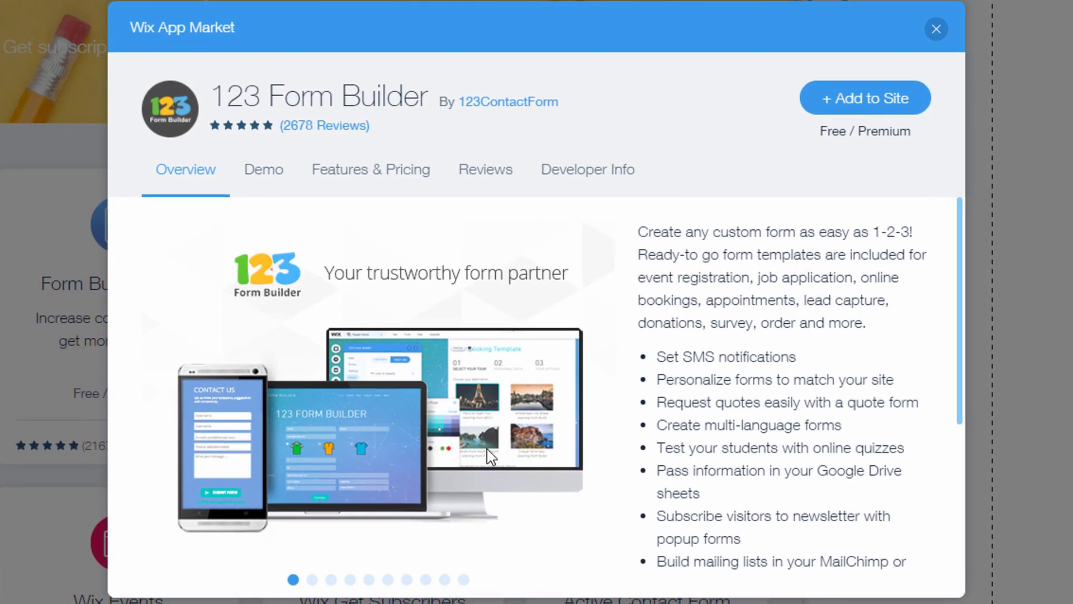
{"action": "left_click", "coordinate": [310, 581]}
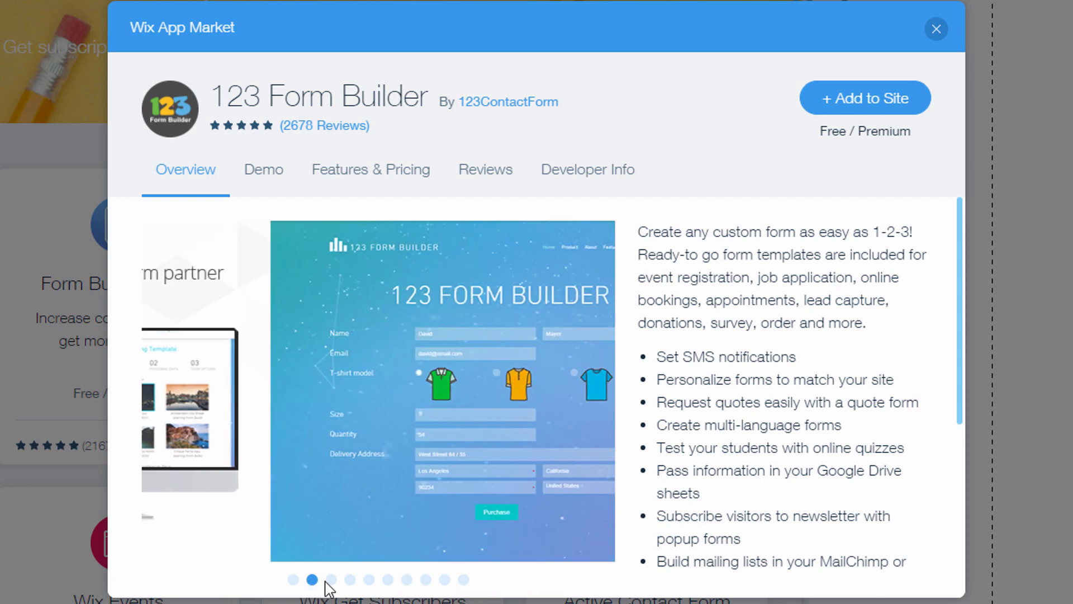
{"action": "left_click", "coordinate": [331, 581]}
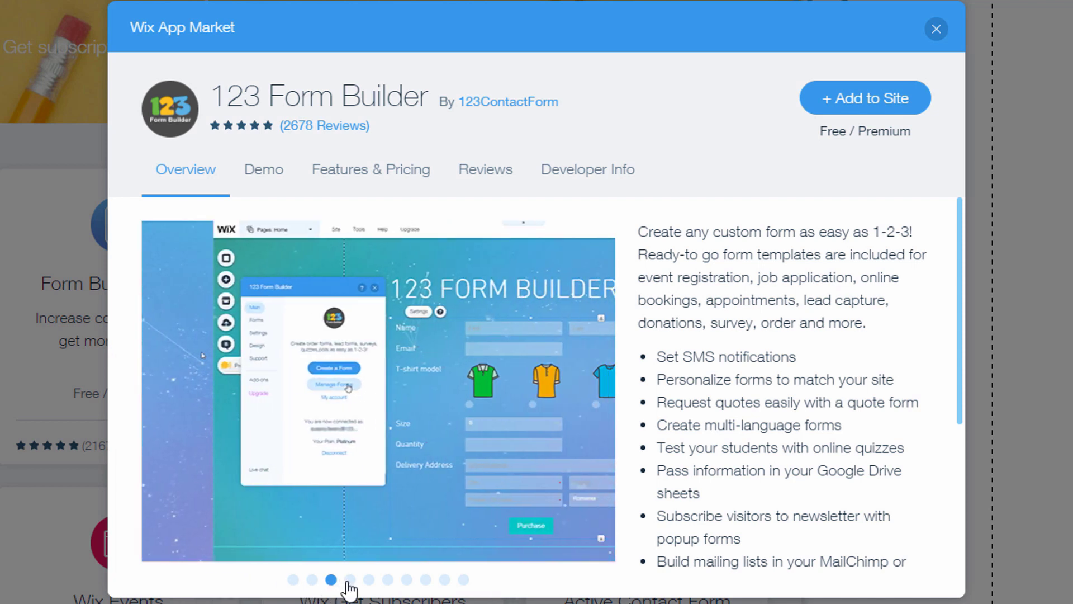
{"action": "left_click", "coordinate": [350, 582]}
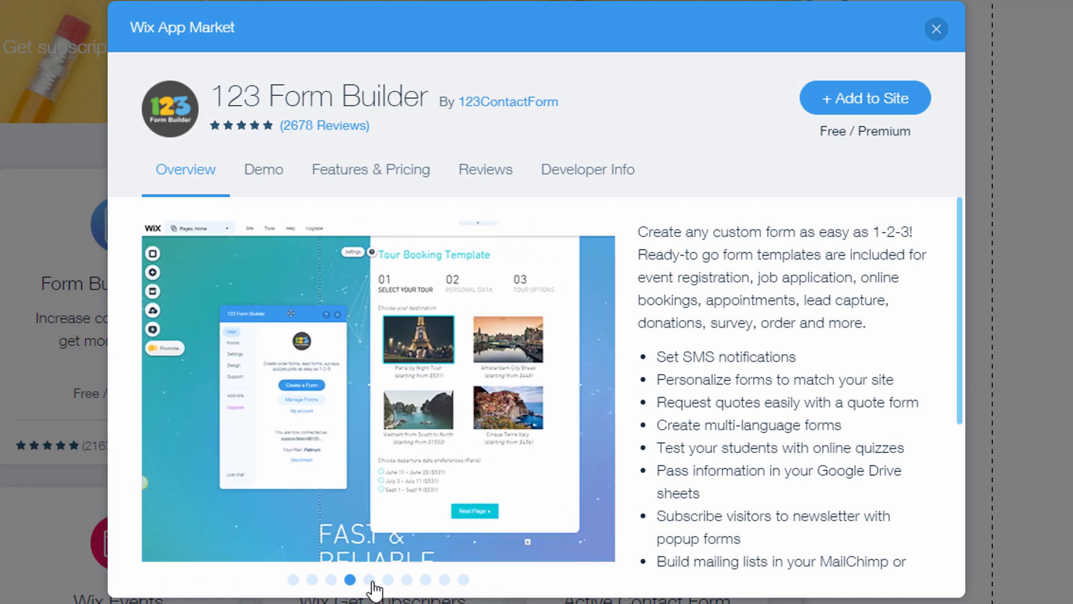
{"action": "left_click", "coordinate": [370, 581]}
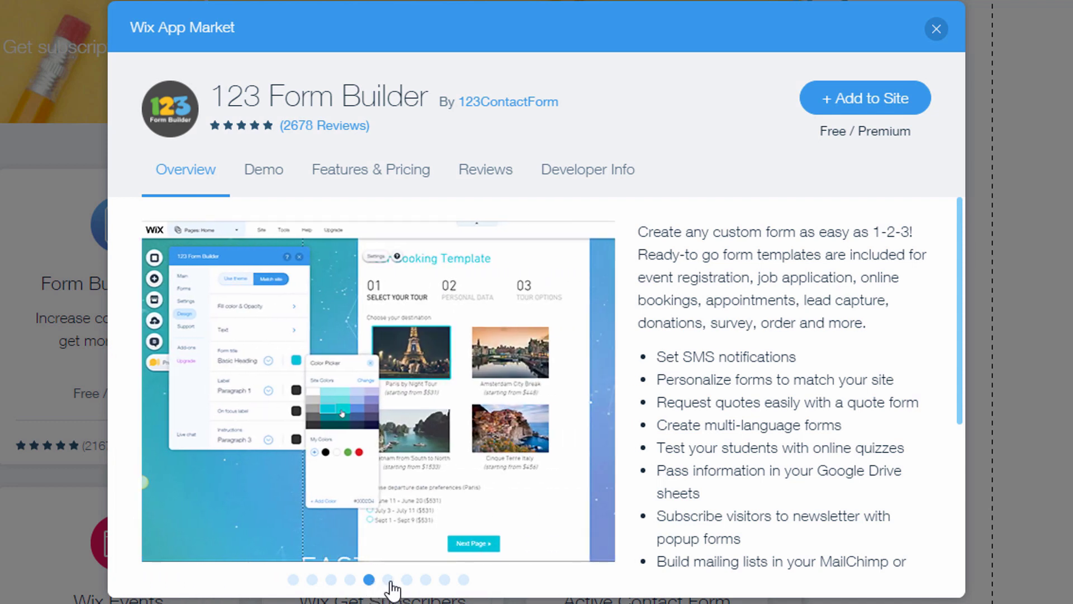
{"action": "left_click", "coordinate": [388, 582]}
{"action": "left_click", "coordinate": [407, 581]}
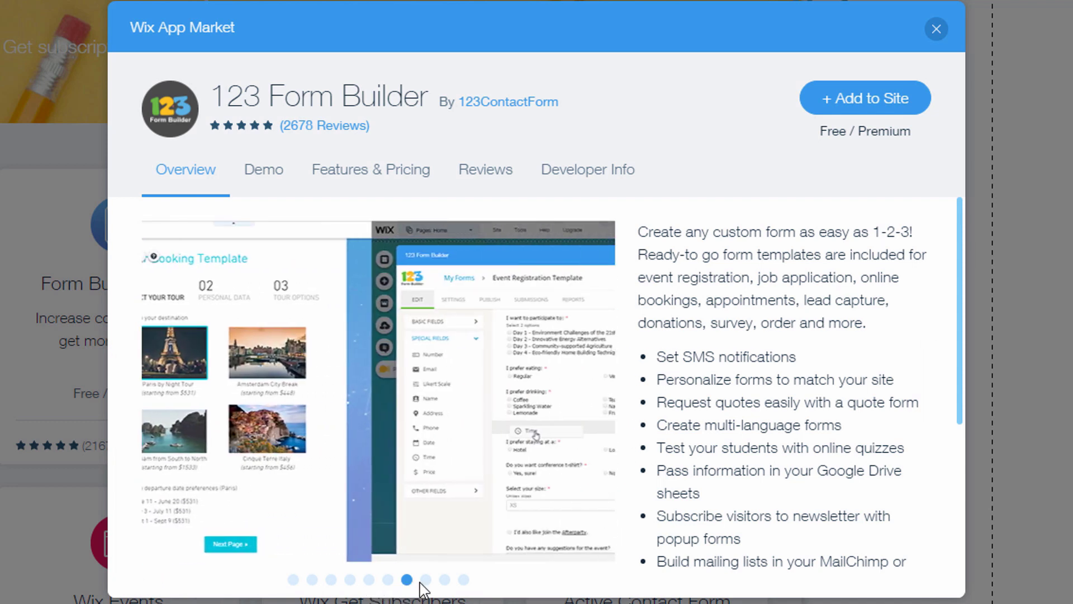
{"action": "left_click", "coordinate": [425, 581]}
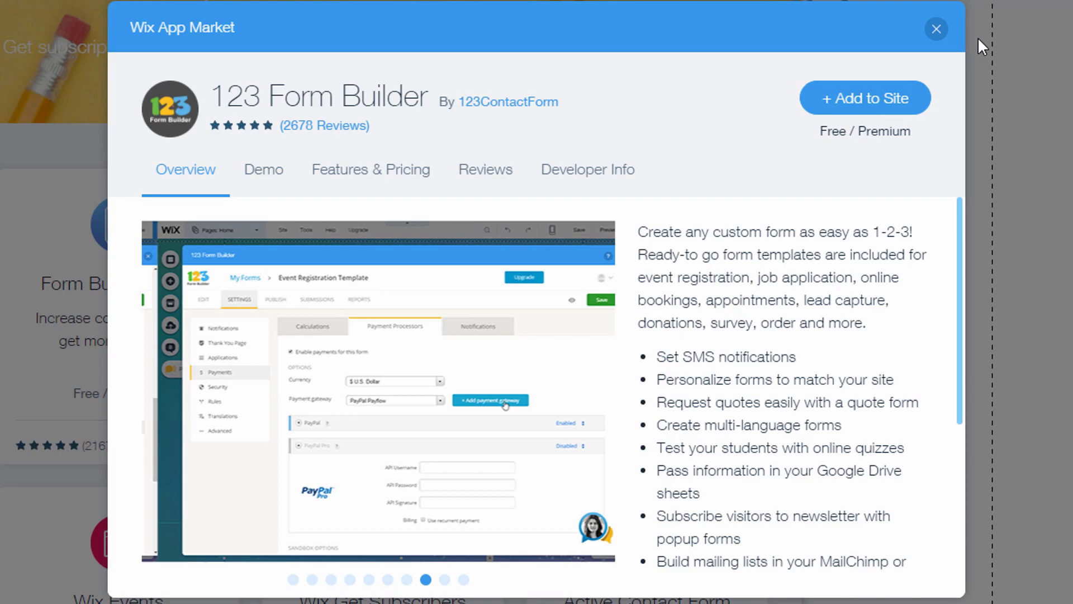
{"action": "left_click", "coordinate": [936, 28]}
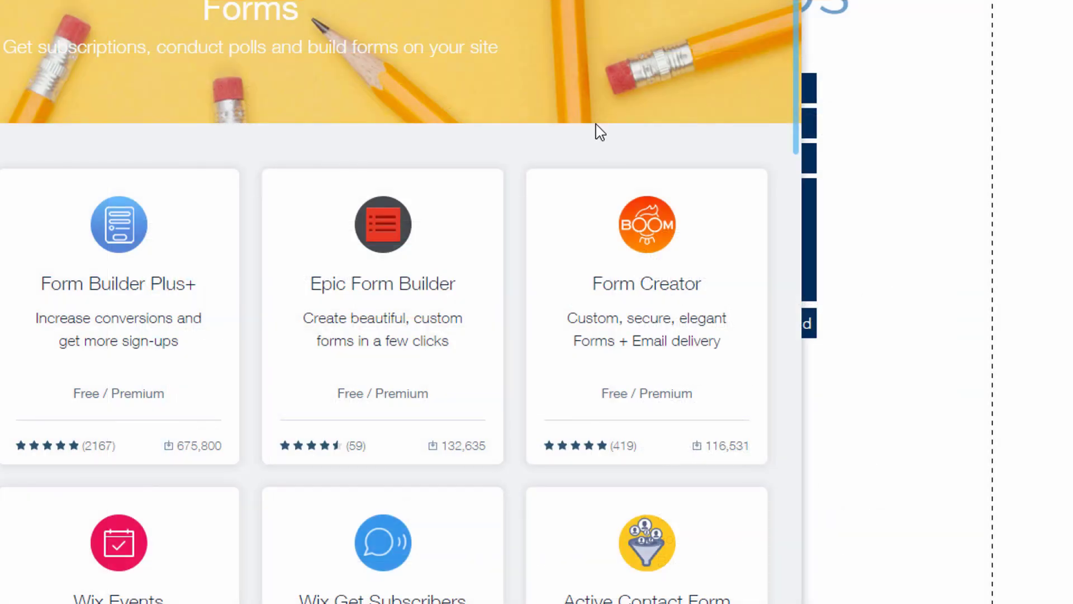
- Review Form Builder Plus+ free and premium features, including Multiple Email Monitoring
{"action": "left_click", "coordinate": [146, 319]}
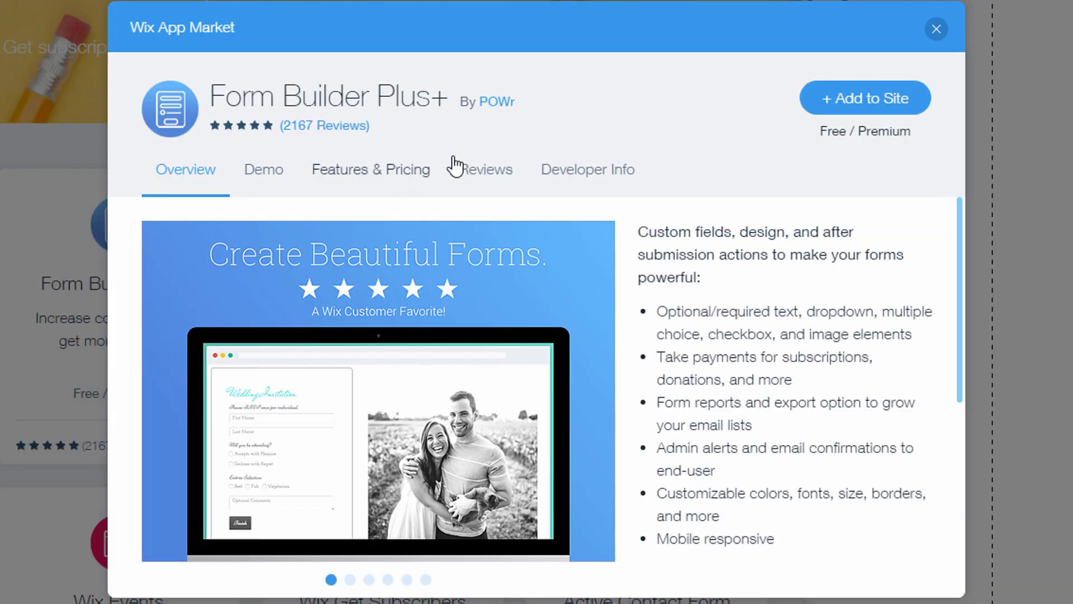
{"action": "left_click", "coordinate": [405, 182]}
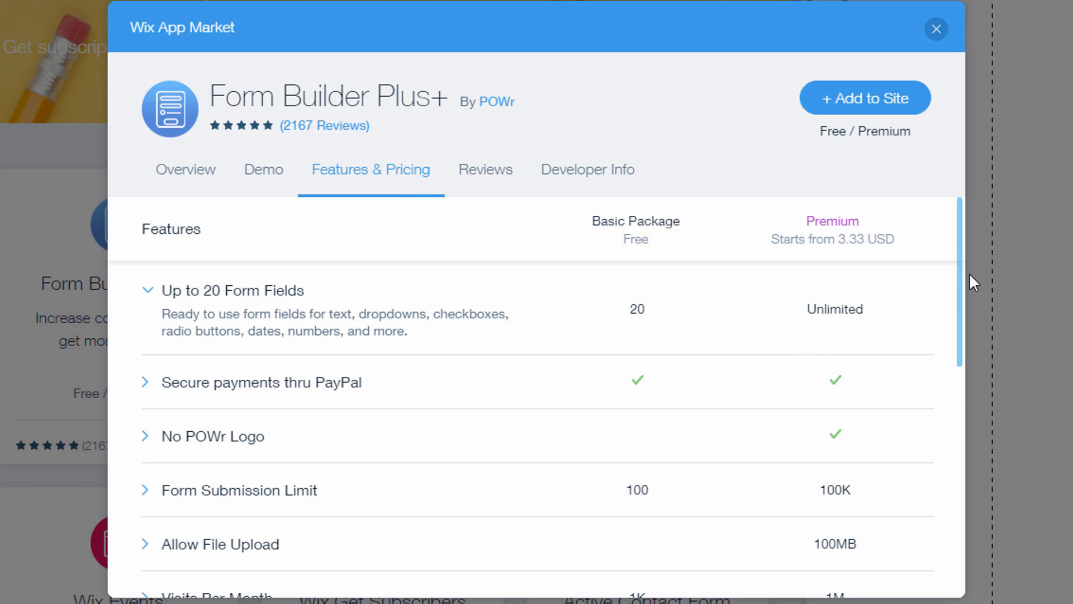
{"action": "left_click_drag", "start_coordinate": [966, 265], "coordinate": [680, 462]}
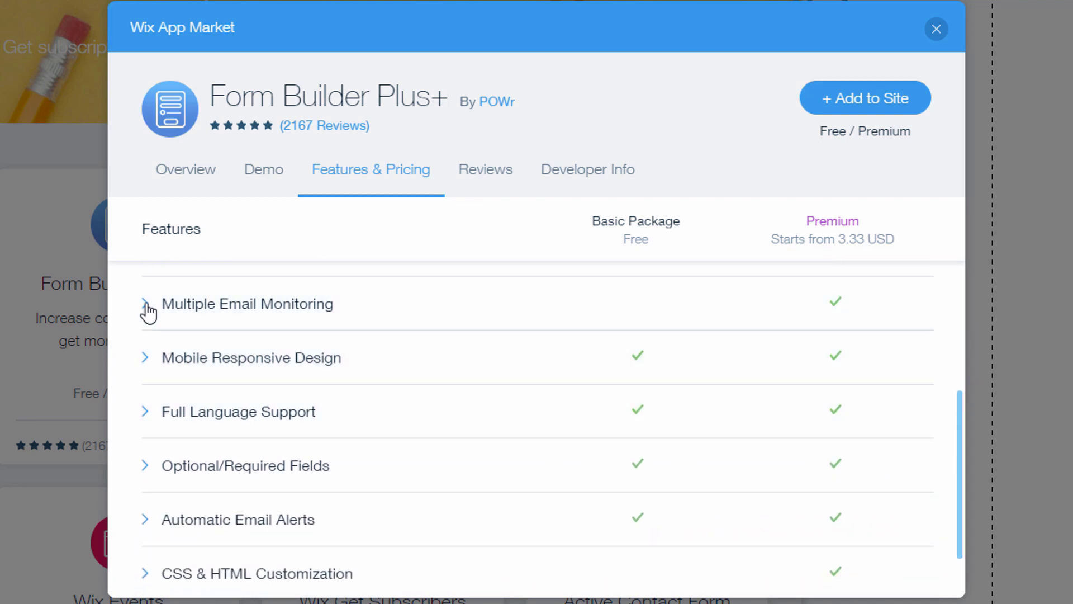
{"action": "left_click", "coordinate": [146, 306]}
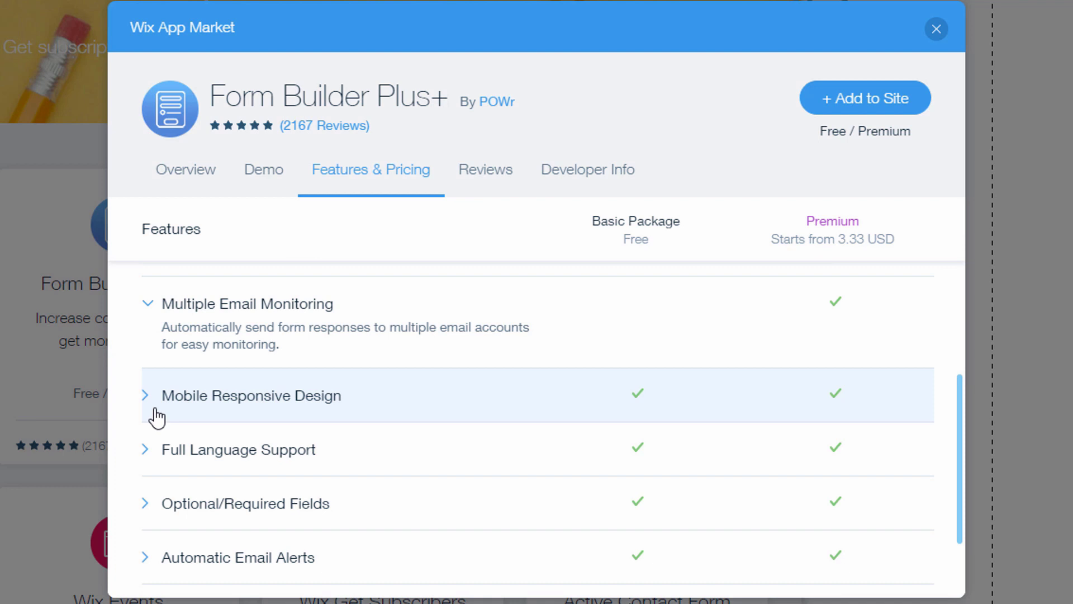
{"action": "scroll", "coordinate": [149, 506], "scroll_direction": "down", "scroll_amount": 3}
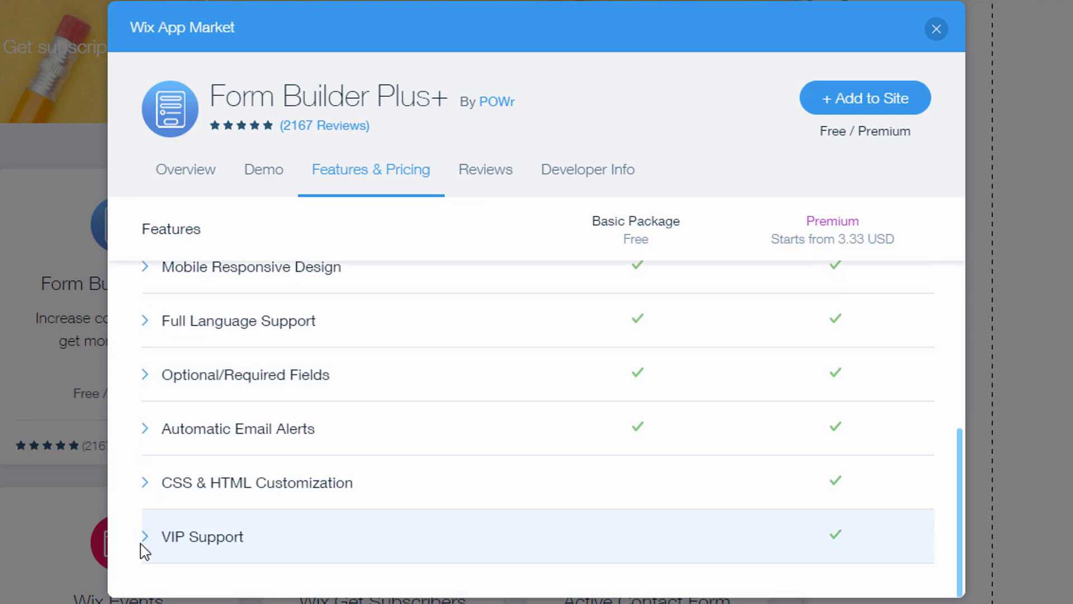
{"action": "left_click", "coordinate": [936, 31]}
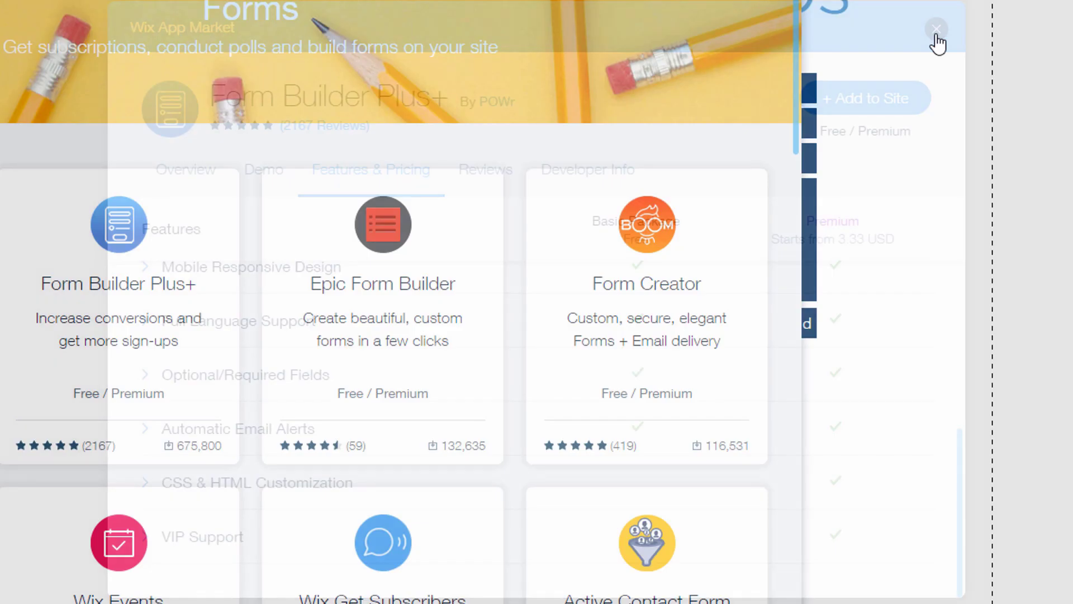
{"action": "mouse_move", "coordinate": [390, 317]}
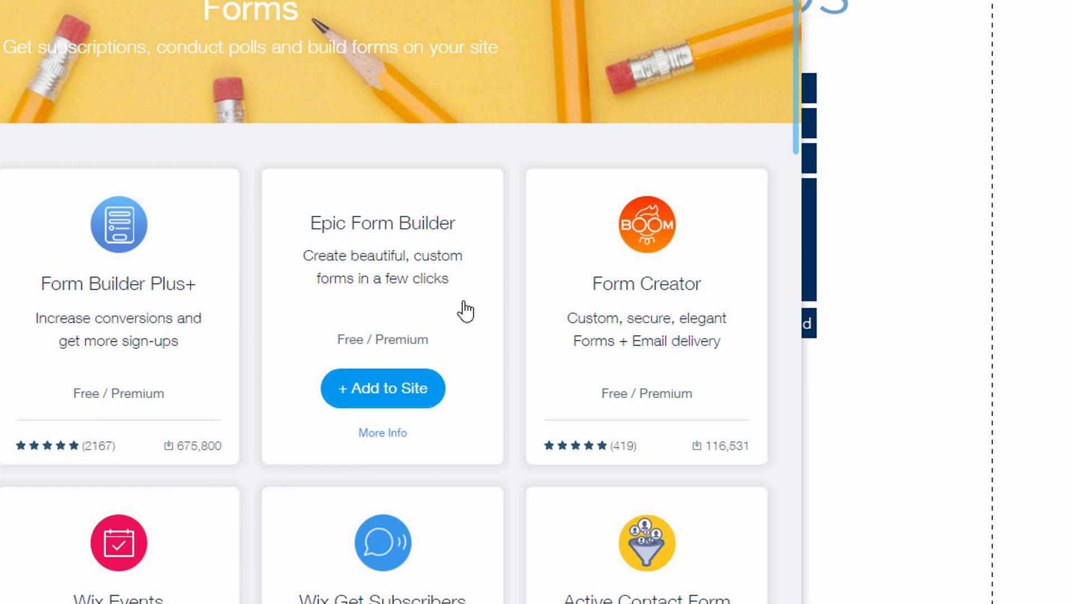
{"action": "left_click", "coordinate": [445, 306]}
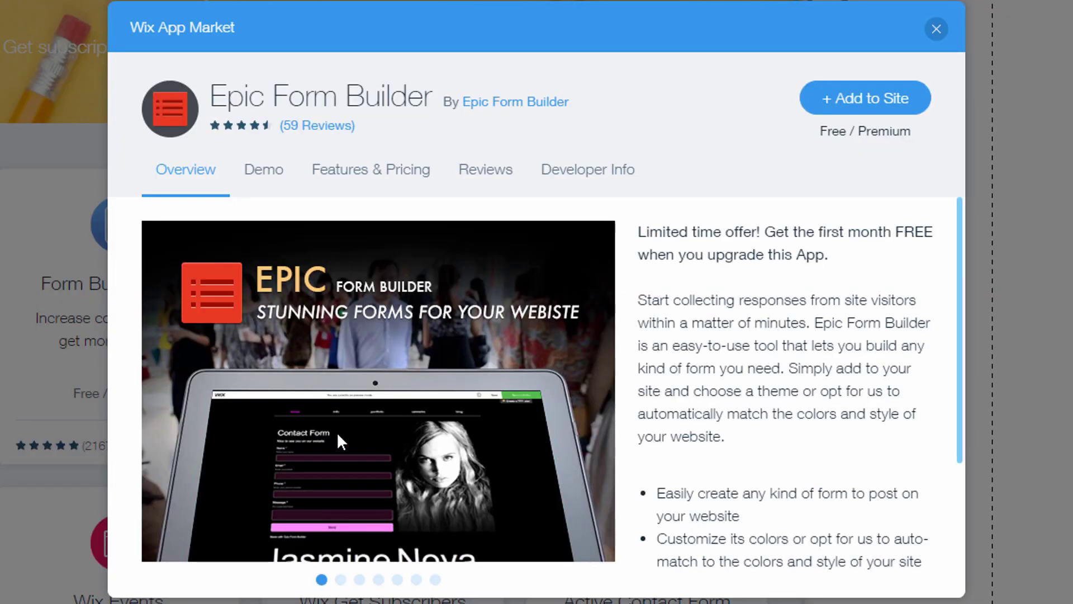
{"action": "left_click", "coordinate": [341, 580]}
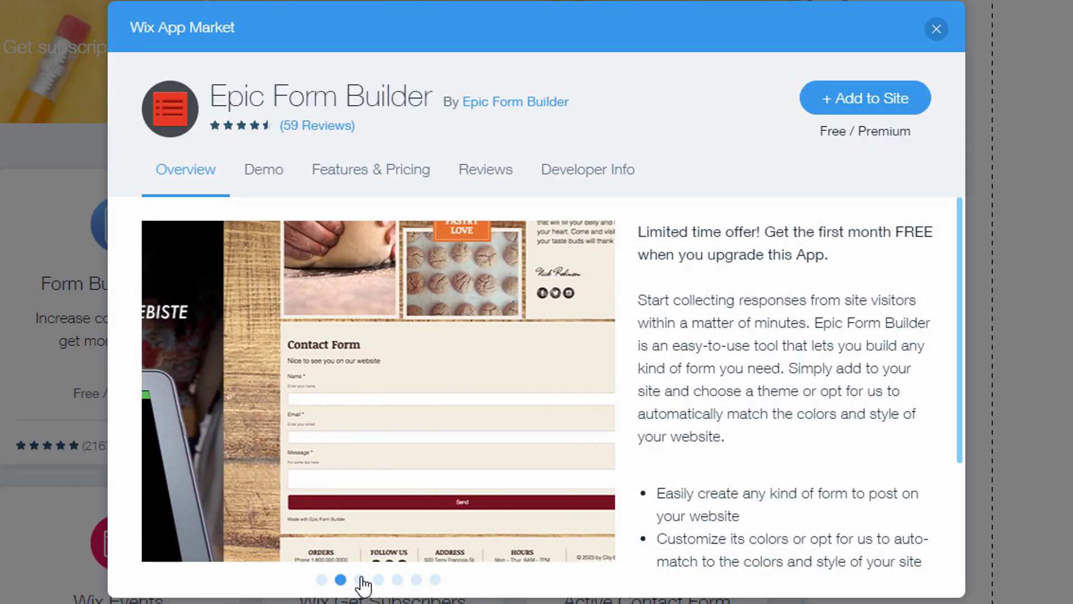
{"action": "left_click", "coordinate": [360, 580]}
{"action": "left_click", "coordinate": [379, 580]}
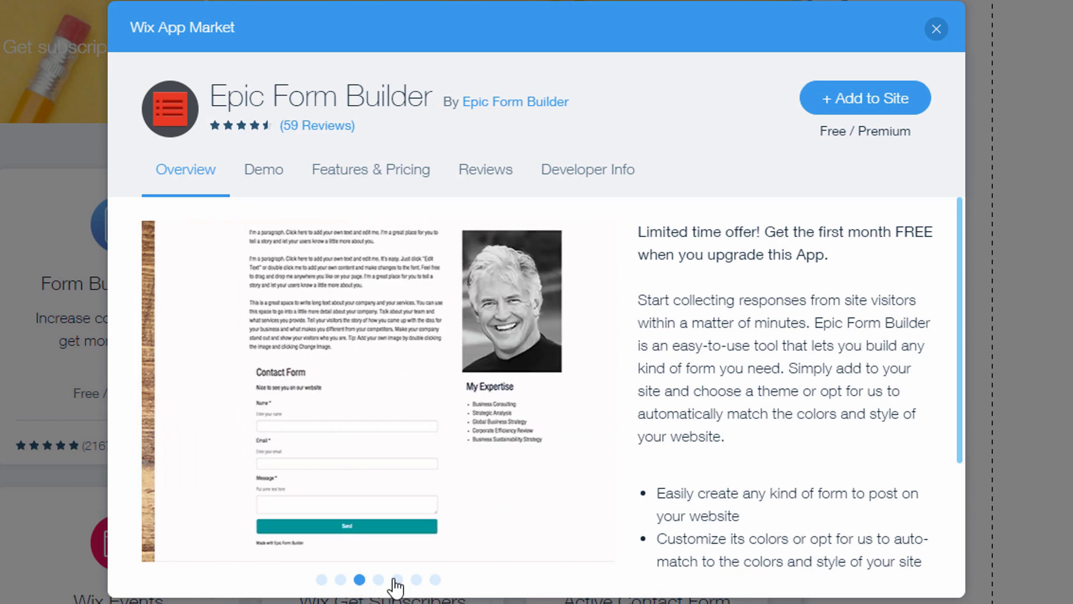
{"action": "left_click", "coordinate": [397, 580]}
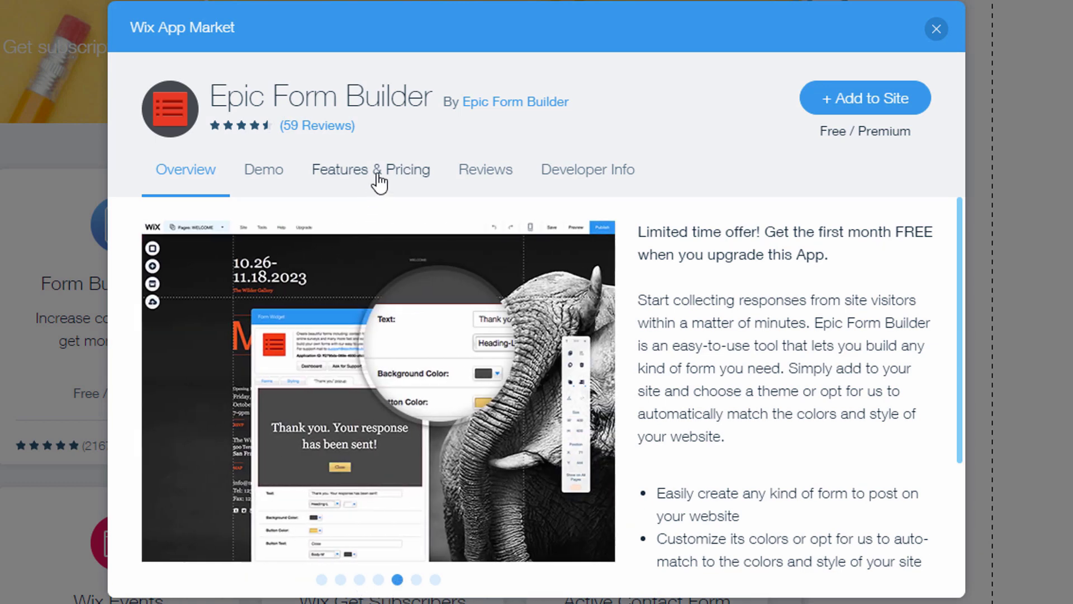
{"action": "left_click", "coordinate": [376, 177]}
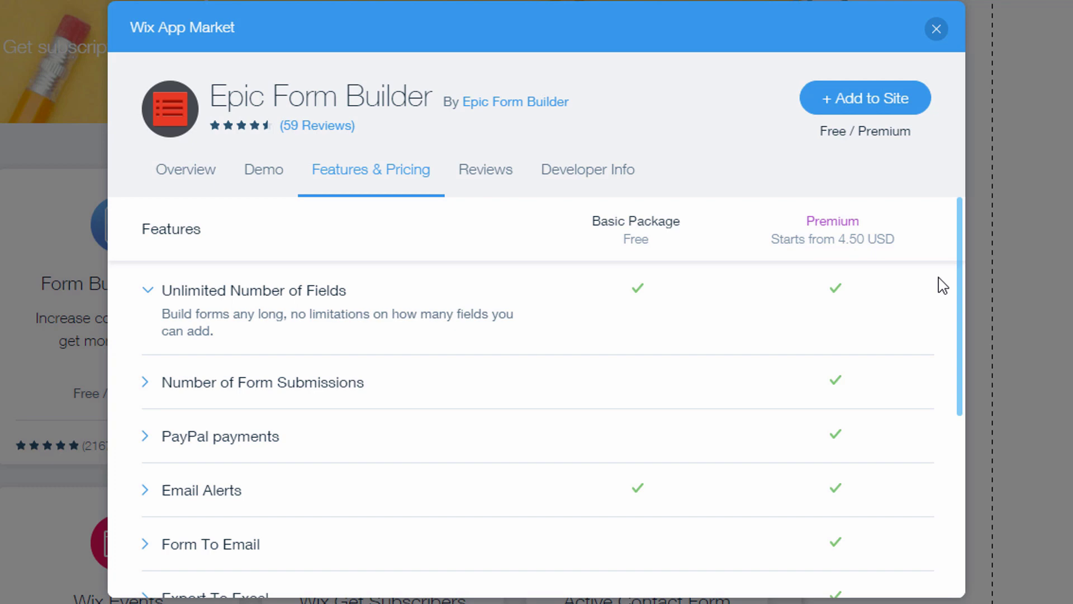
{"action": "scroll", "coordinate": [942, 277], "scroll_direction": "down", "scroll_amount": 2}
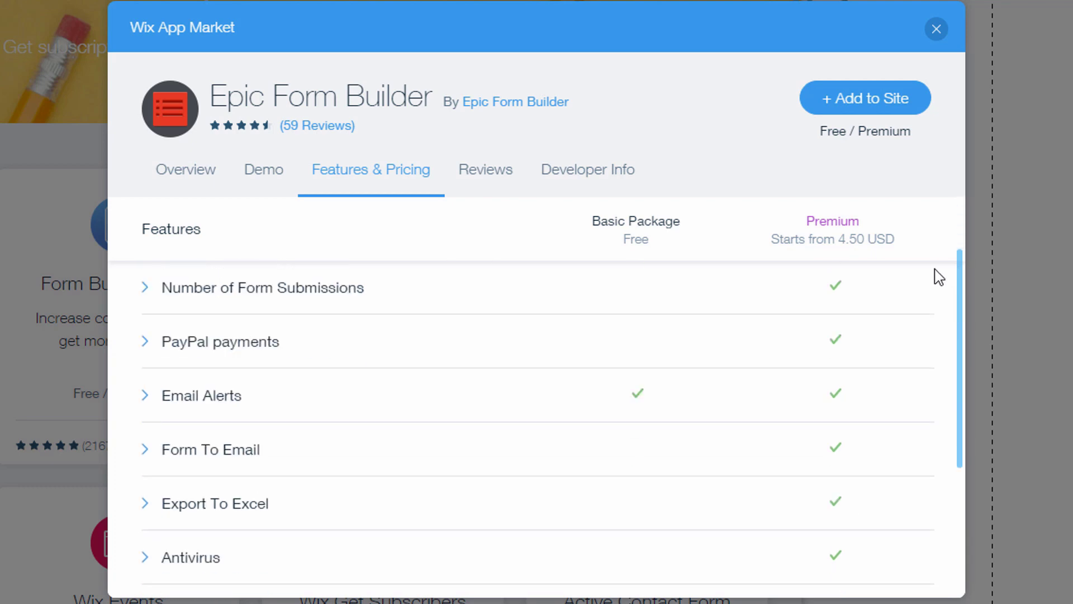
{"action": "scroll", "coordinate": [940, 276], "scroll_direction": "down", "scroll_amount": 2}
{"action": "scroll", "coordinate": [936, 280], "scroll_direction": "down", "scroll_amount": 2}
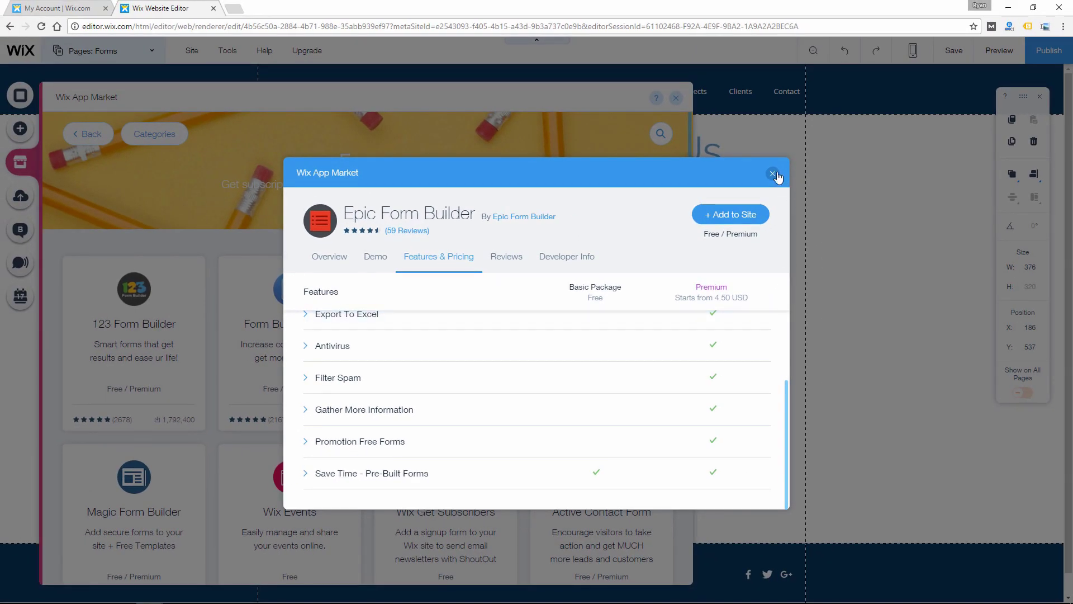
{"action": "left_click", "coordinate": [774, 175]}
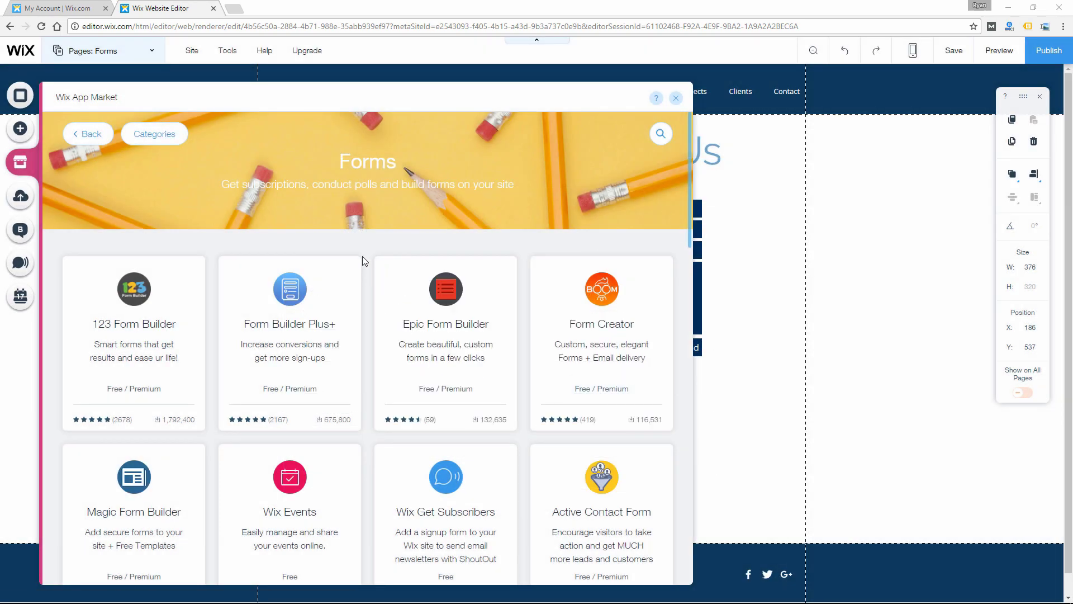
{"action": "mouse_move", "coordinate": [279, 312]}
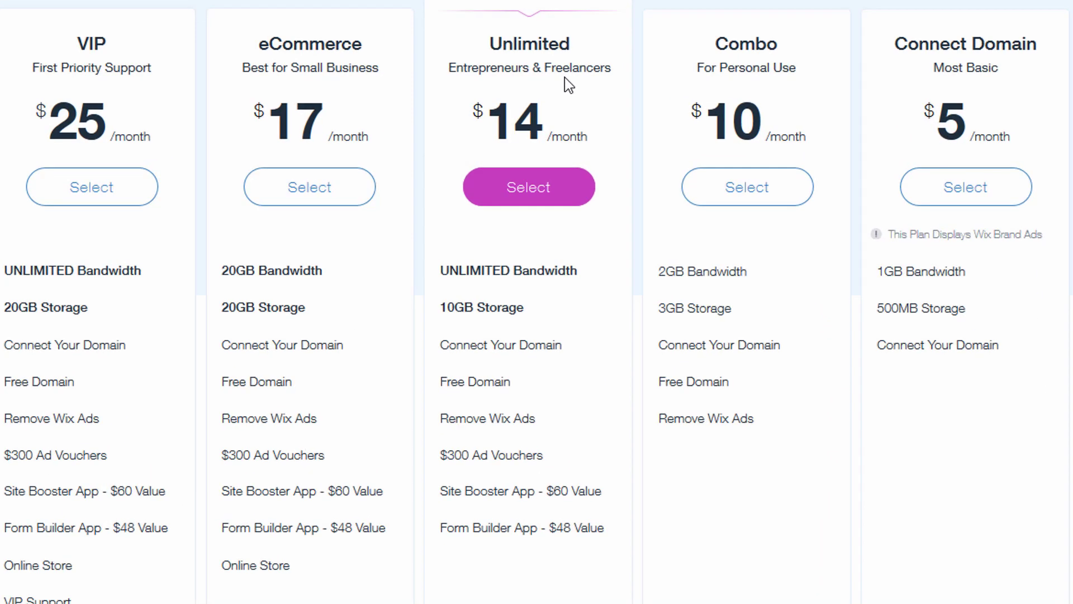
{"action": "mouse_move", "coordinate": [463, 534]}
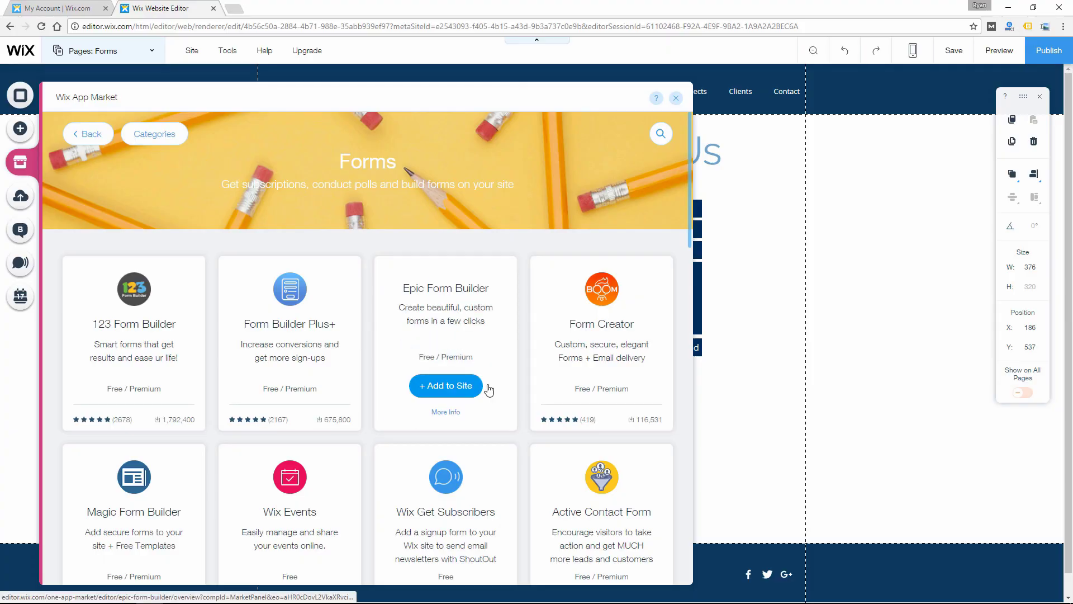
{"action": "mouse_move", "coordinate": [295, 376]}
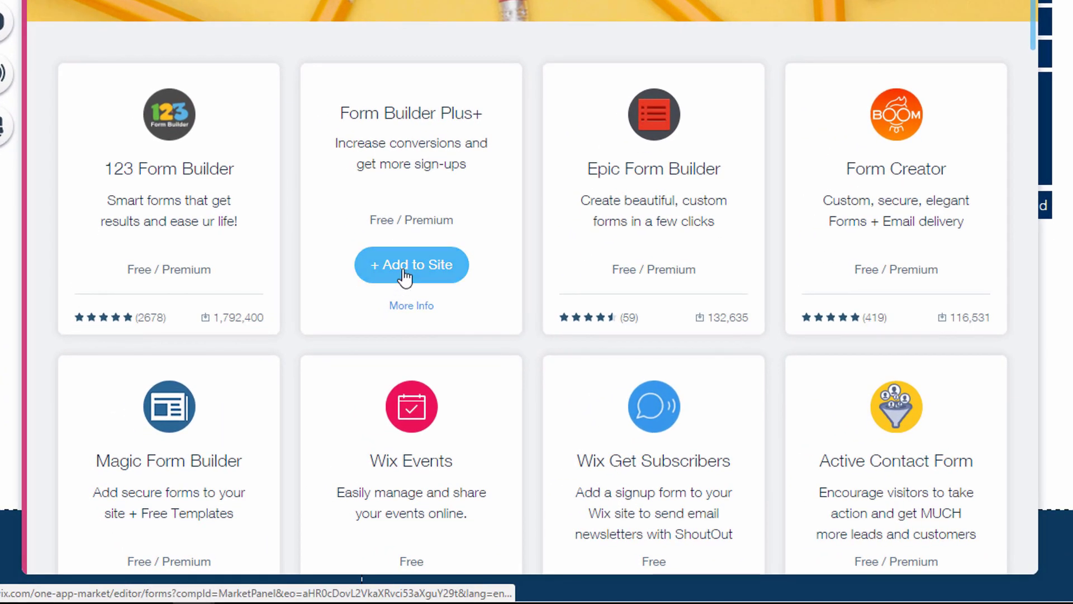
- Add Form Builder Plus+ and position its Contact form under the blue form
{"action": "left_click", "coordinate": [404, 268]}
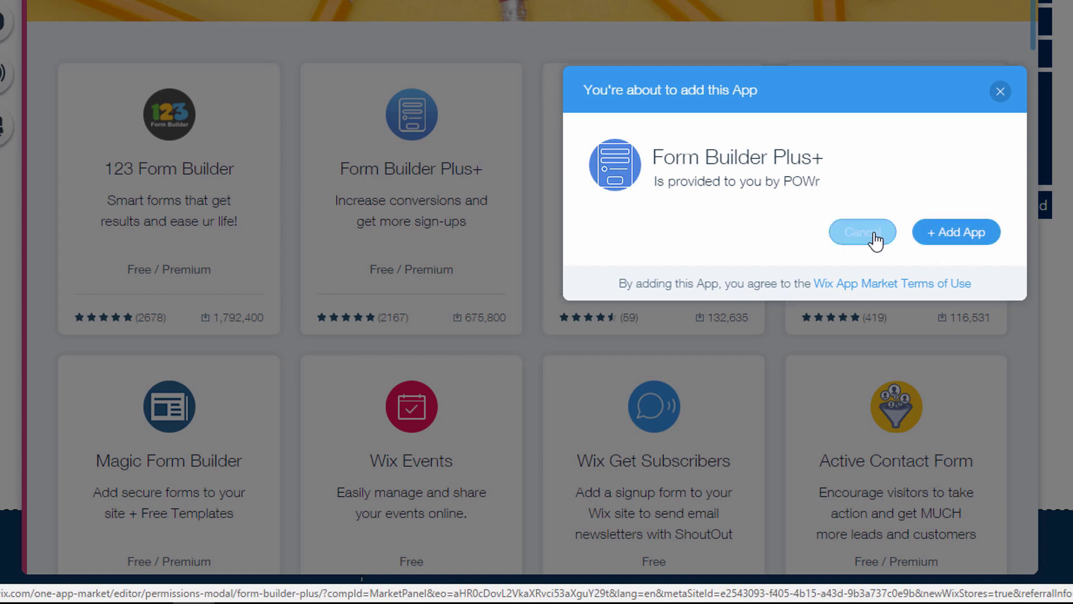
{"action": "left_click", "coordinate": [956, 235]}
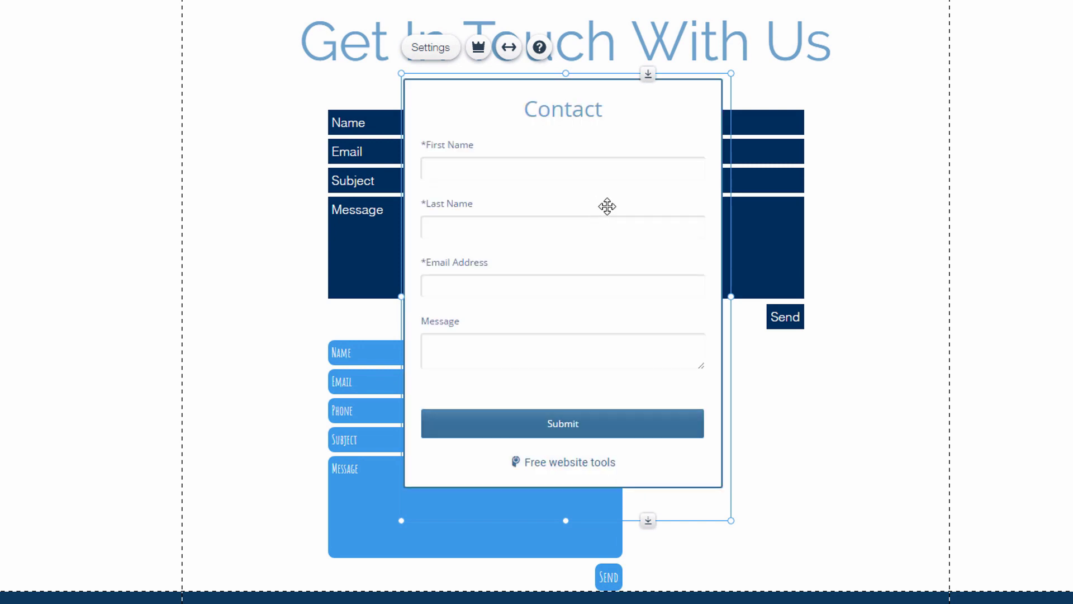
{"action": "left_click_drag", "start_coordinate": [611, 206], "coordinate": [648, 248]}
{"action": "left_click_drag", "start_coordinate": [653, 321], "coordinate": [630, 603]}
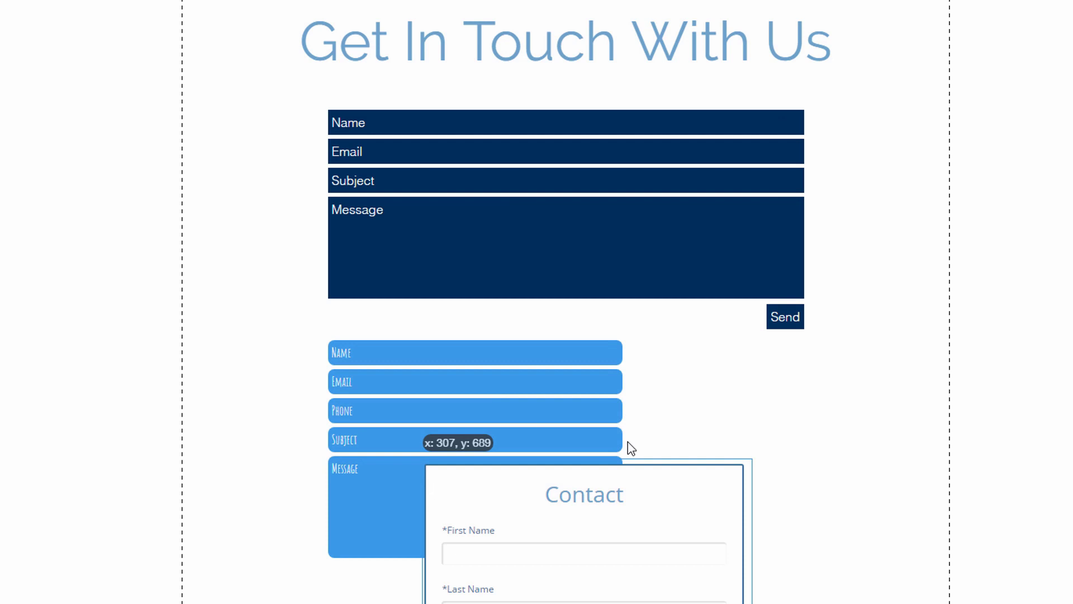
{"action": "scroll", "coordinate": [632, 328], "scroll_direction": "down", "scroll_amount": 5}
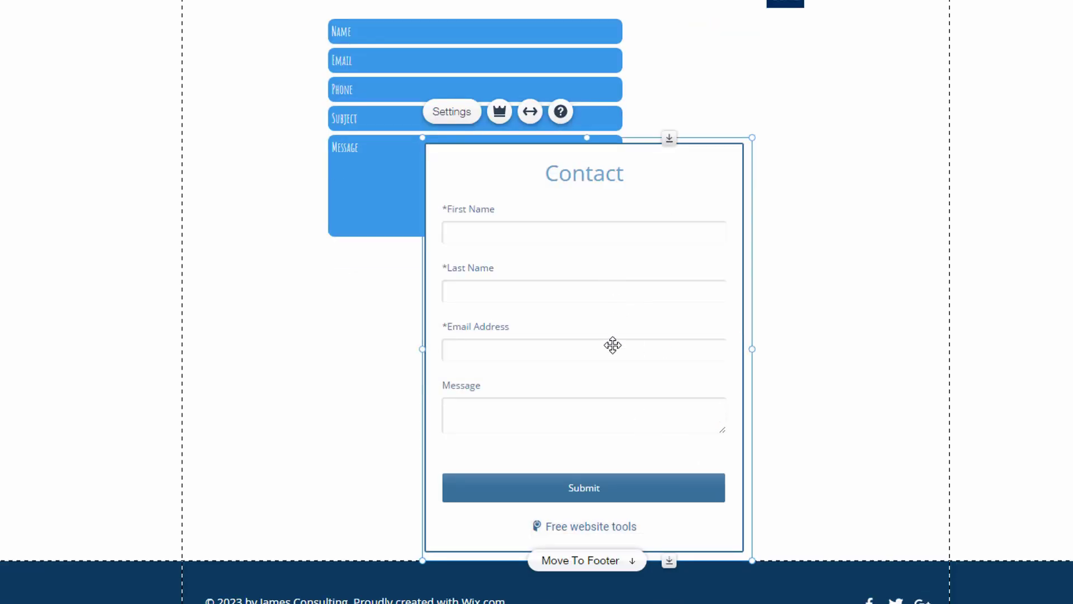
{"action": "left_click_drag", "start_coordinate": [618, 383], "coordinate": [629, 451]}
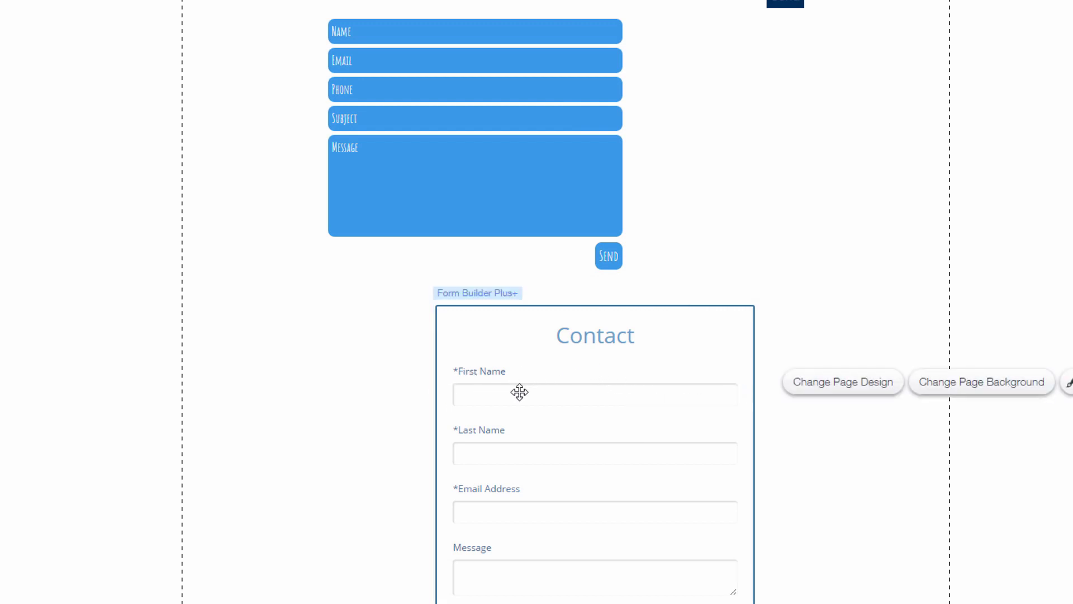
{"action": "left_click_drag", "start_coordinate": [503, 397], "coordinate": [445, 390]}
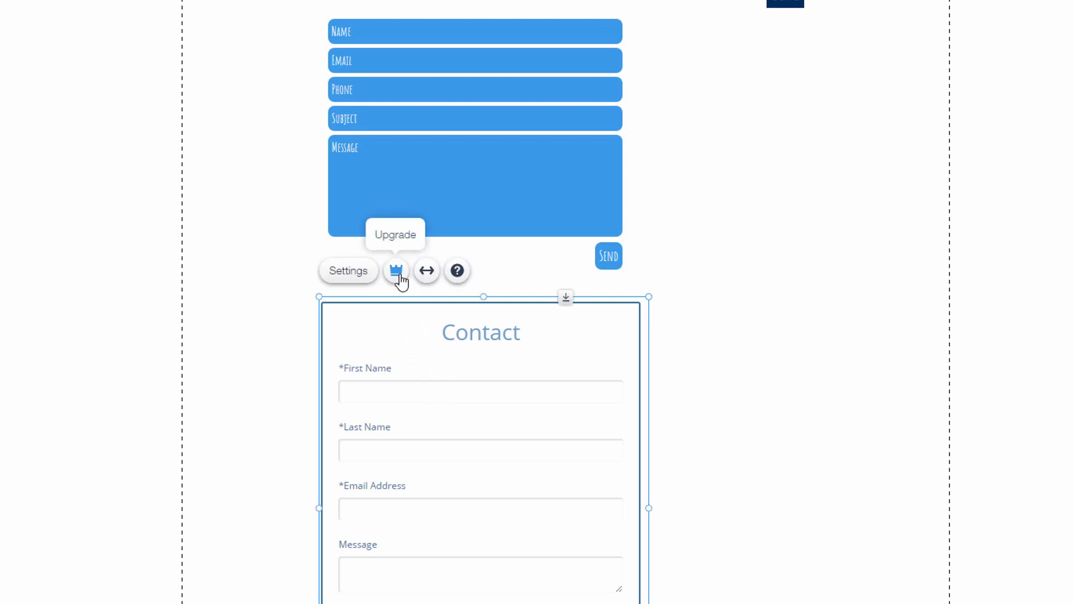
- Inspect the Contact form's Form Elements and Connect Email settings, then view its Content tab
{"action": "left_click", "coordinate": [350, 271]}
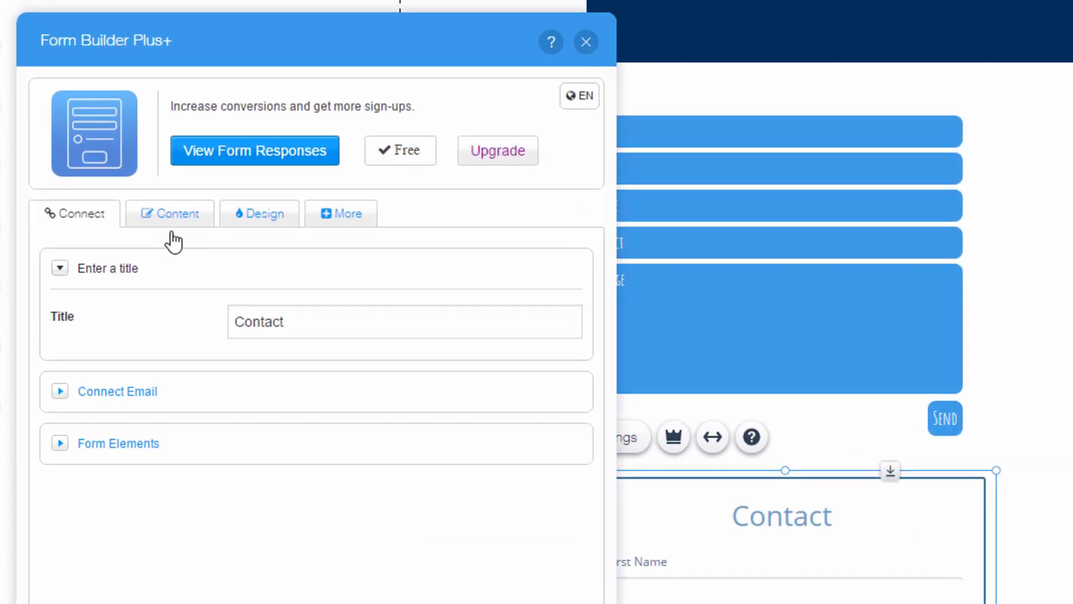
{"action": "left_click", "coordinate": [65, 443]}
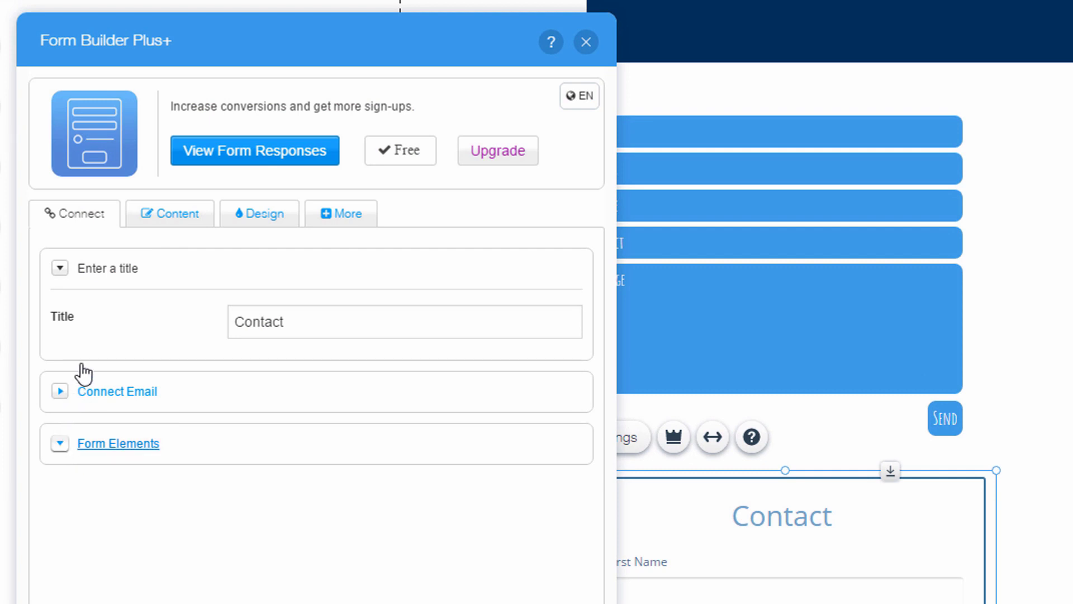
{"action": "left_click", "coordinate": [63, 393]}
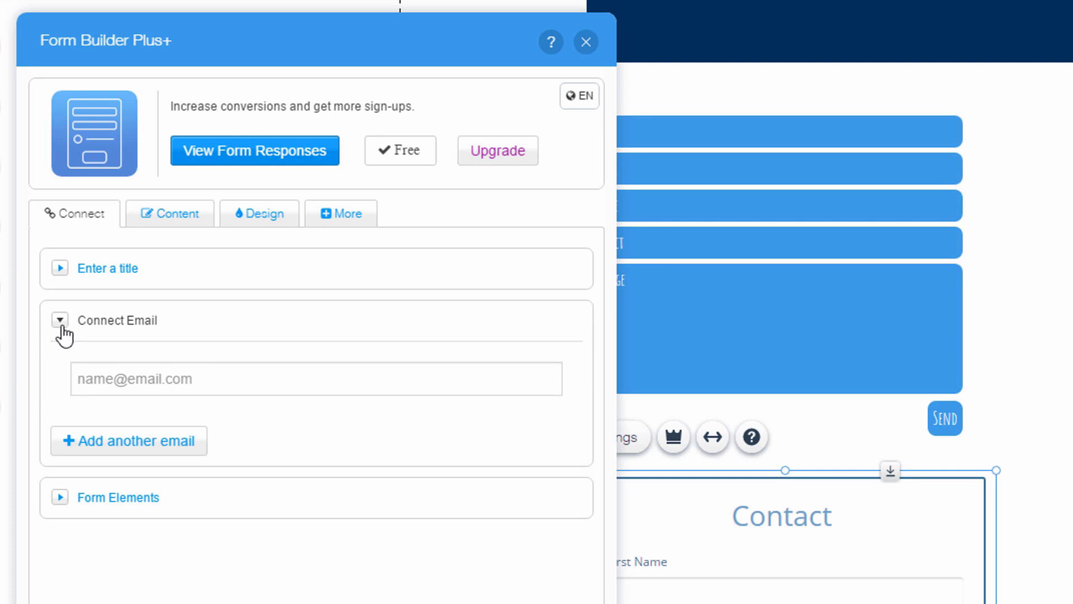
{"action": "left_click", "coordinate": [61, 321]}
{"action": "left_click", "coordinate": [62, 375]}
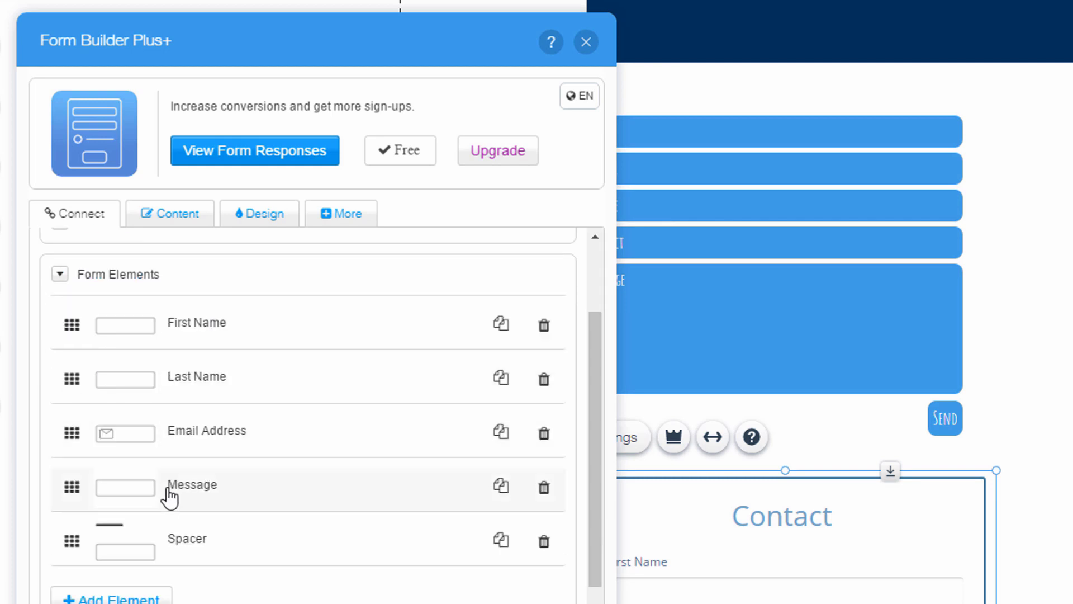
{"action": "scroll", "coordinate": [171, 495], "scroll_direction": "down", "scroll_amount": 1}
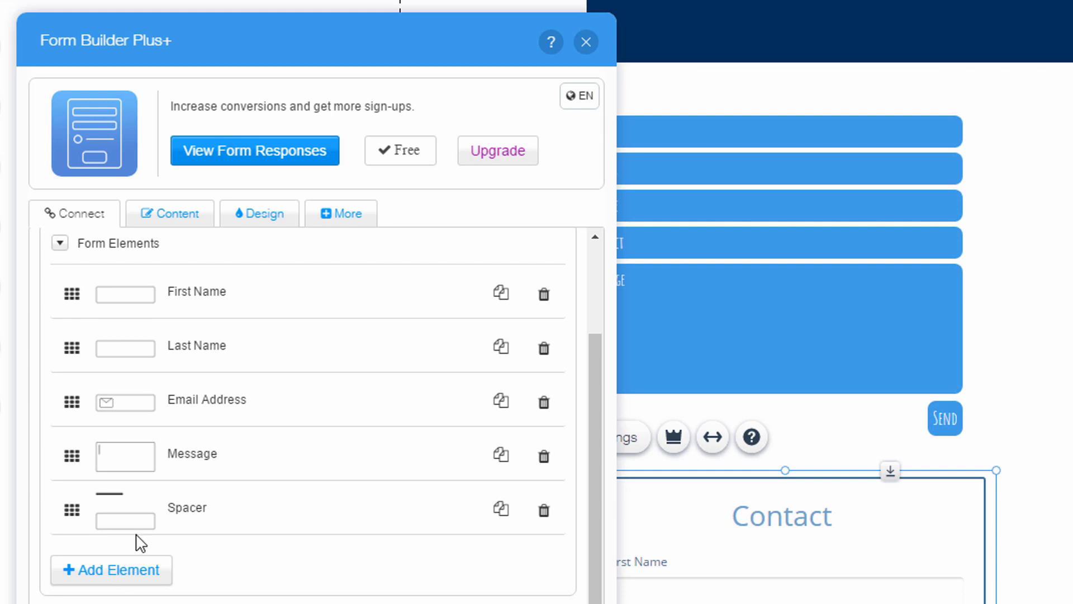
{"action": "left_click", "coordinate": [197, 212]}
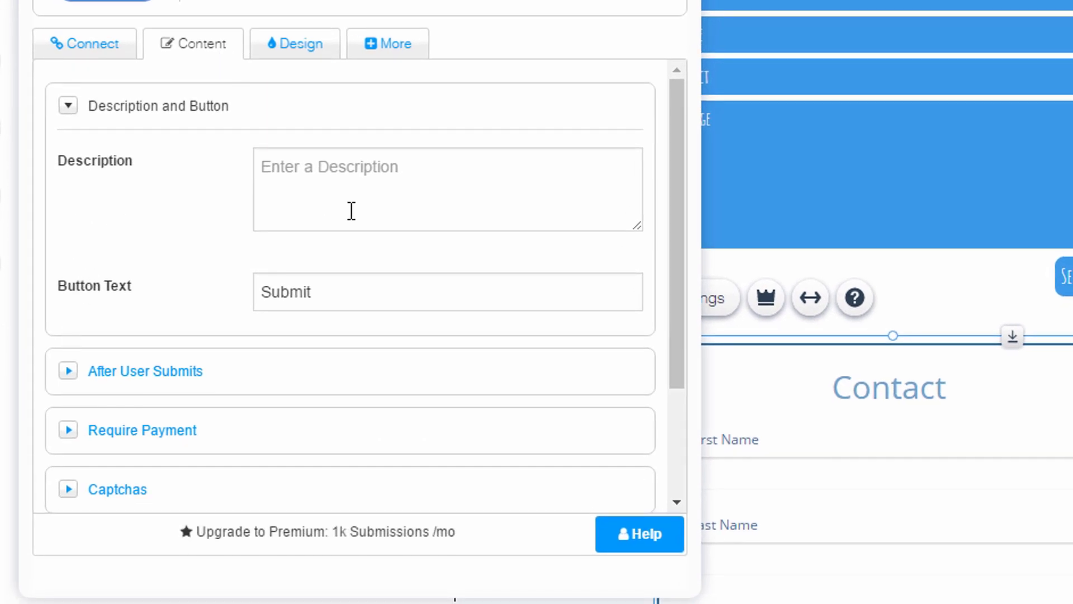
- Give the Contact form the description 'test'
{"action": "left_click", "coordinate": [74, 369]}
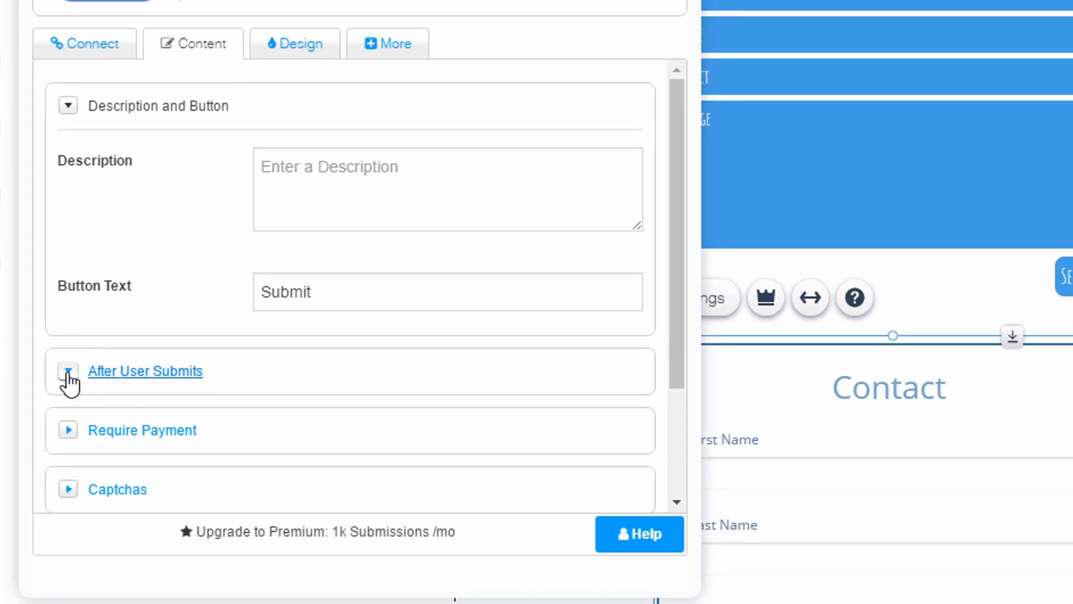
{"action": "left_click", "coordinate": [308, 225]}
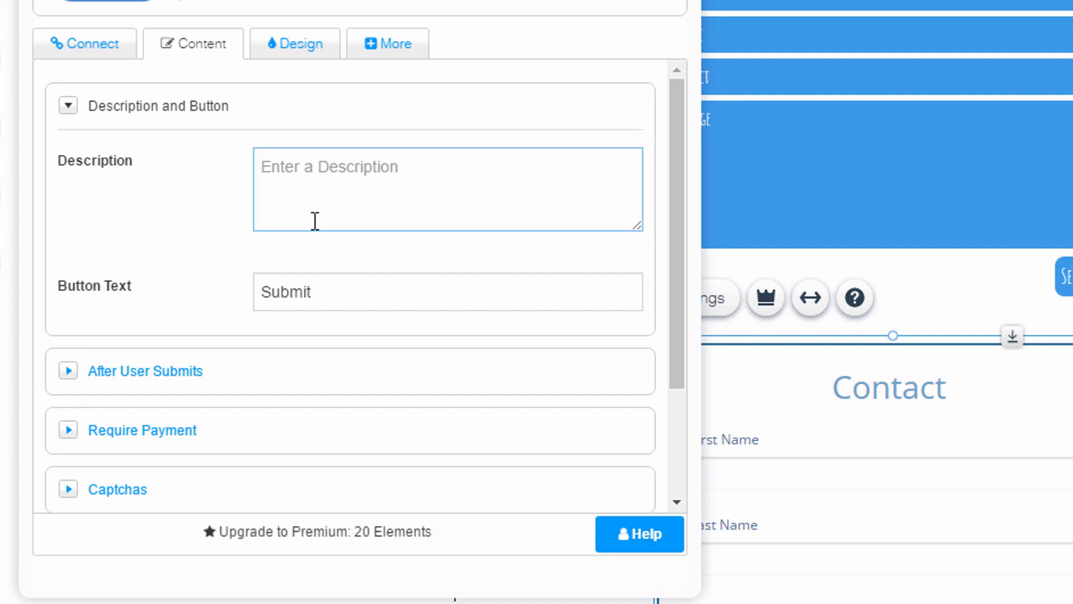
{"action": "type", "text": "test"}
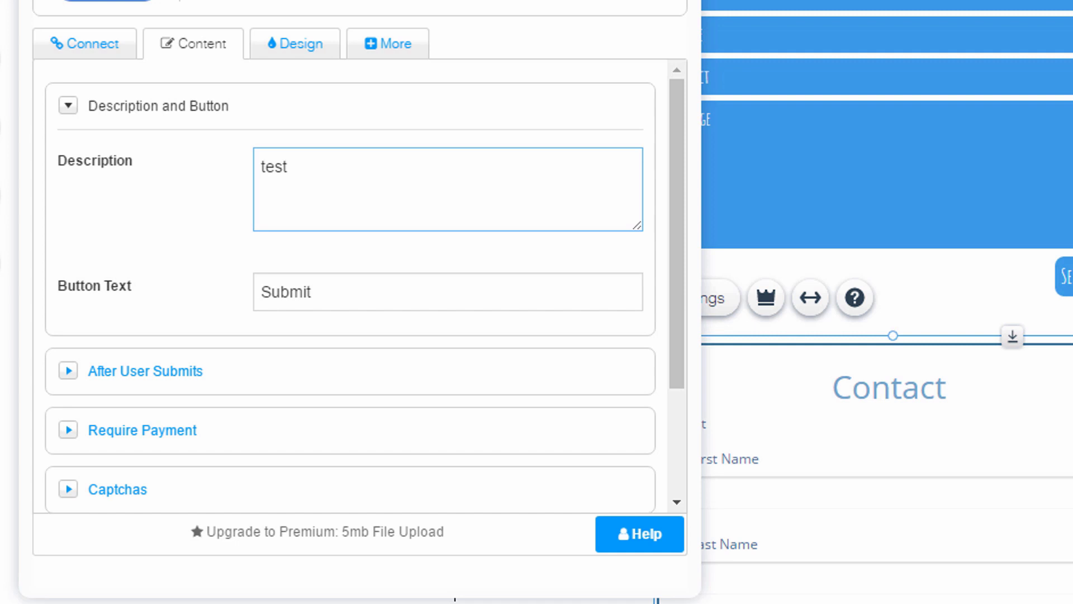
{"action": "left_click_drag", "start_coordinate": [614, 11], "coordinate": [572, 19]}
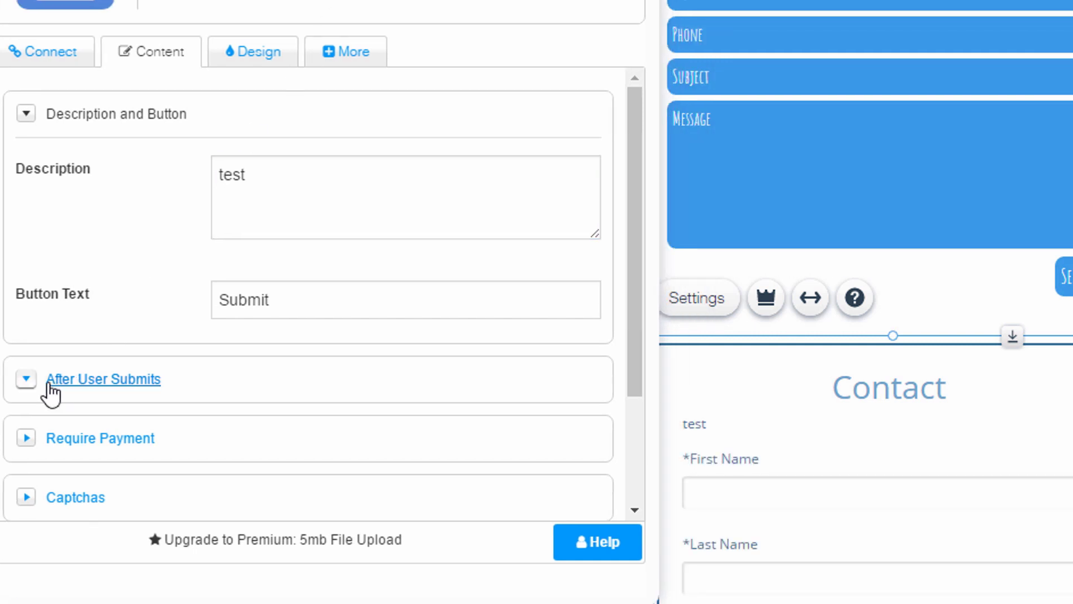
- Turn on required payment and expand the Discount Codes, Text Messages (SMS) and Mailchimp options
{"action": "scroll", "coordinate": [31, 388], "scroll_direction": "down", "scroll_amount": 3}
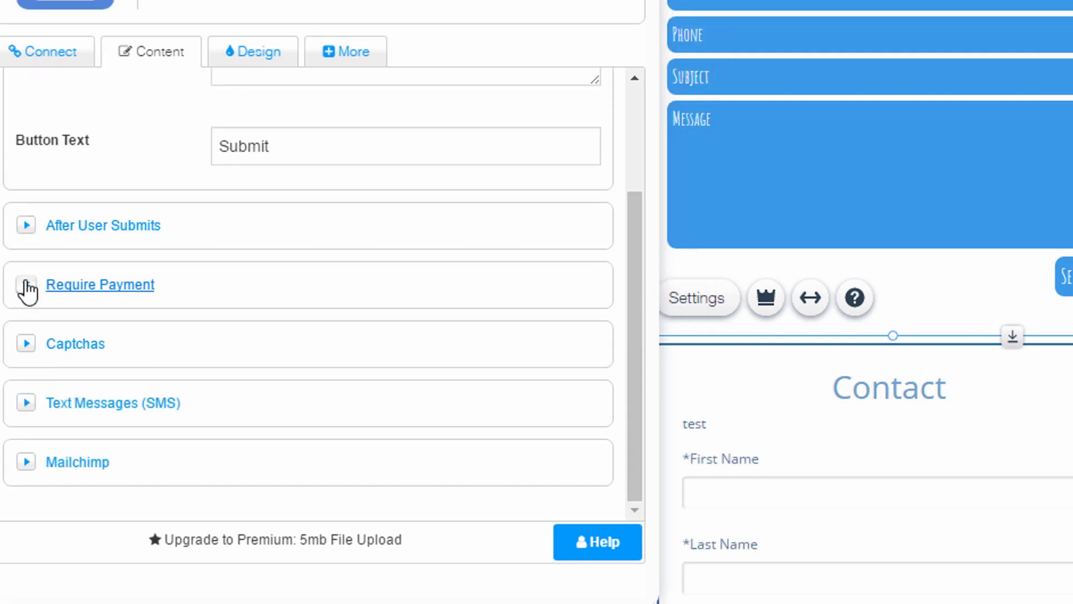
{"action": "left_click", "coordinate": [26, 285]}
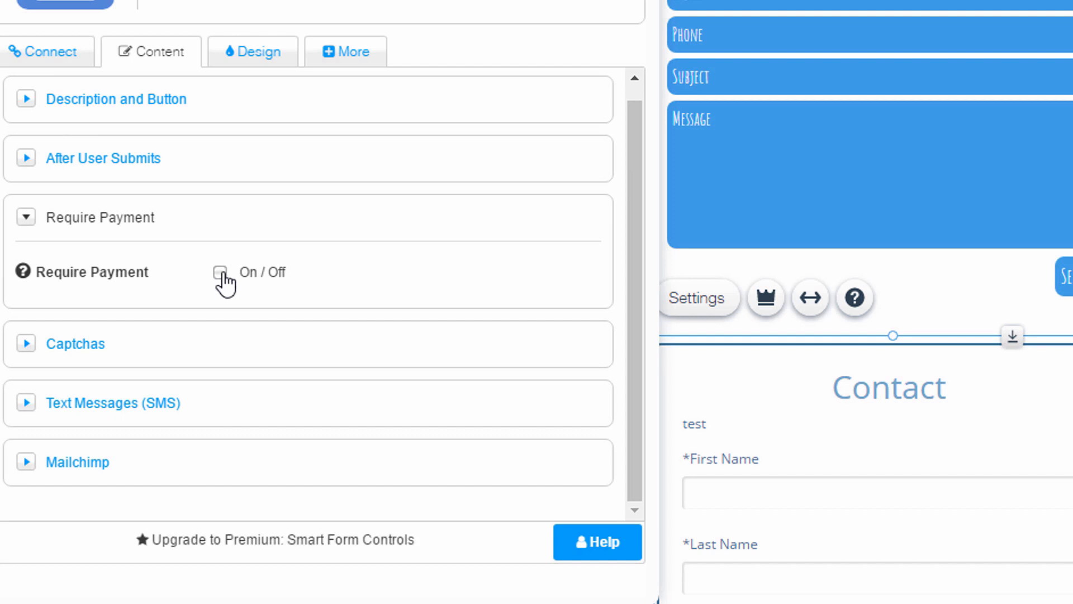
{"action": "left_click", "coordinate": [221, 271]}
{"action": "scroll", "coordinate": [190, 316], "scroll_direction": "down", "scroll_amount": 4}
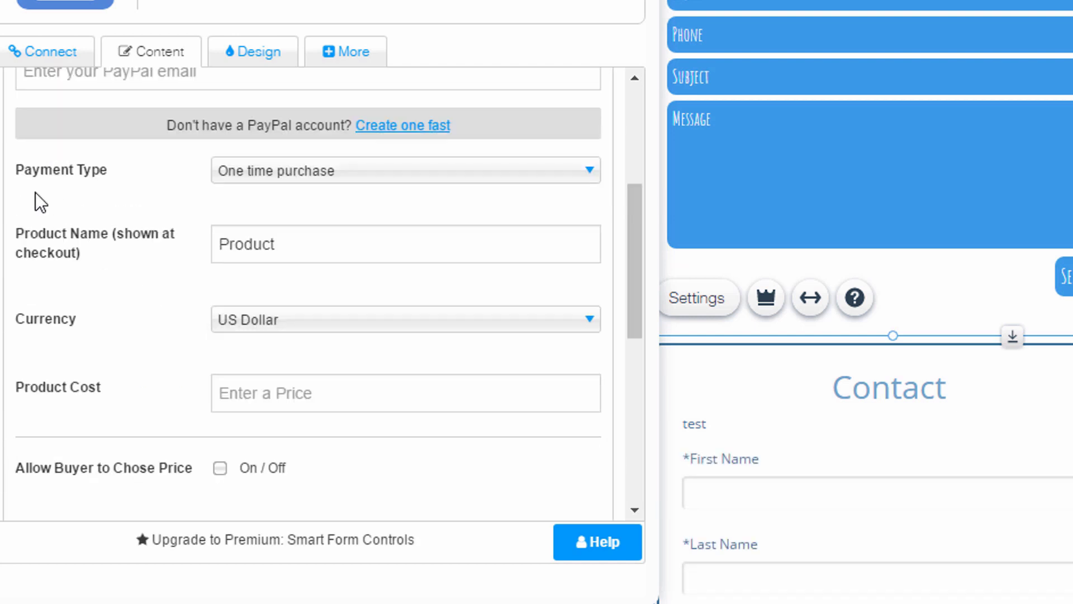
{"action": "scroll", "coordinate": [32, 156], "scroll_direction": "up", "scroll_amount": 2}
{"action": "scroll", "coordinate": [48, 276], "scroll_direction": "down", "scroll_amount": 7}
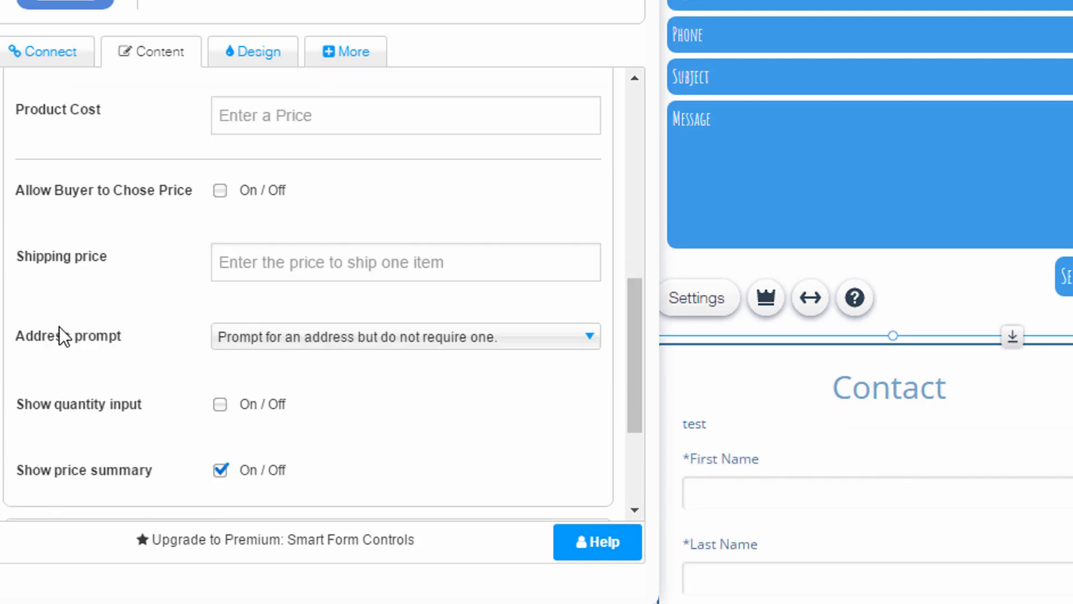
{"action": "scroll", "coordinate": [79, 170], "scroll_direction": "down", "scroll_amount": 3}
{"action": "scroll", "coordinate": [84, 244], "scroll_direction": "down", "scroll_amount": 1}
{"action": "left_click", "coordinate": [26, 344]}
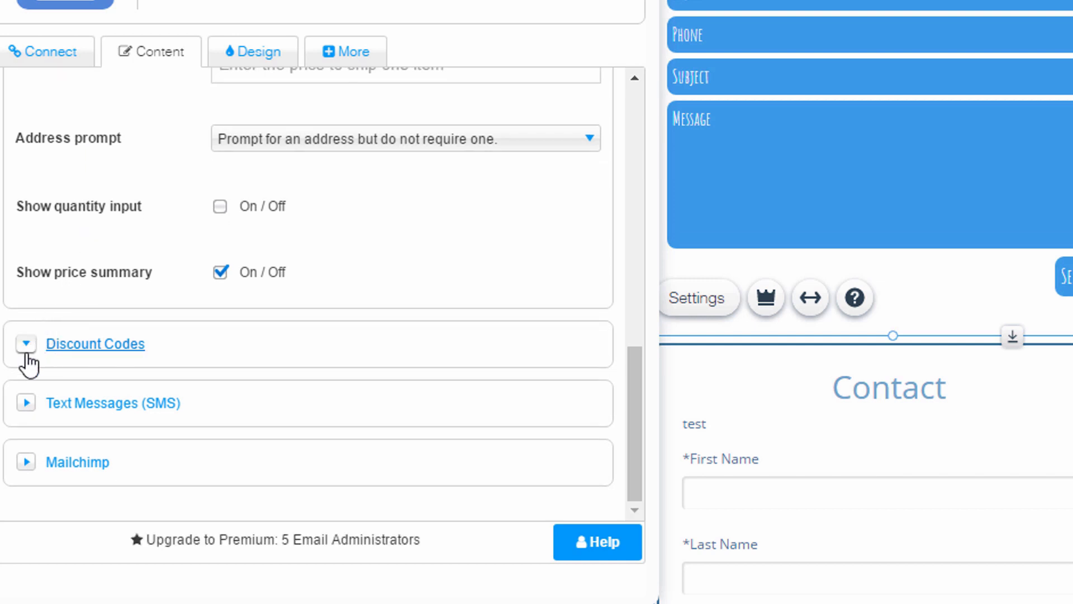
{"action": "left_click", "coordinate": [26, 404]}
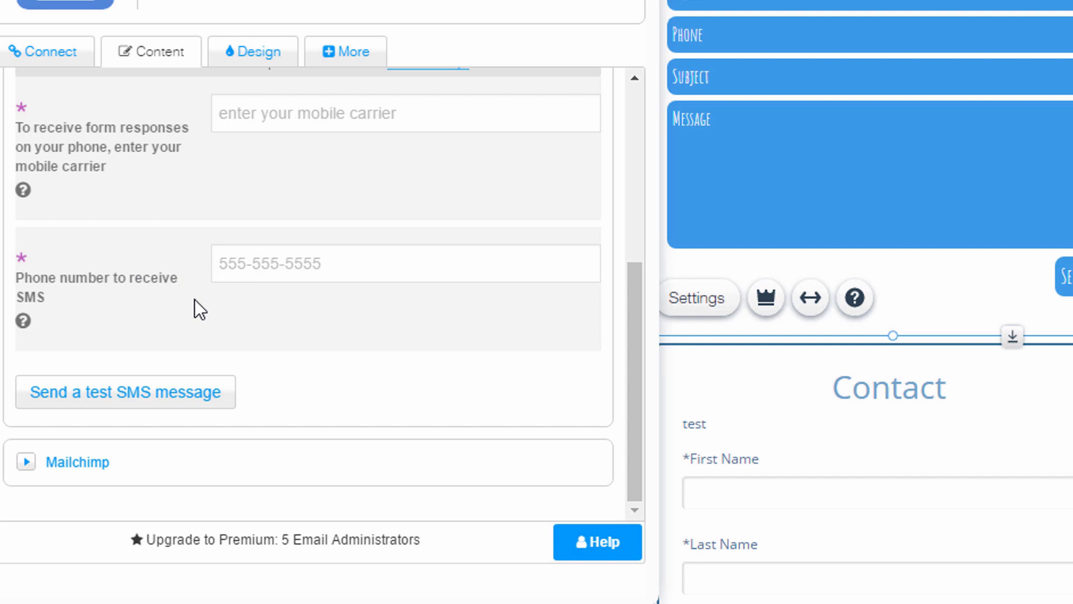
{"action": "left_click", "coordinate": [26, 462]}
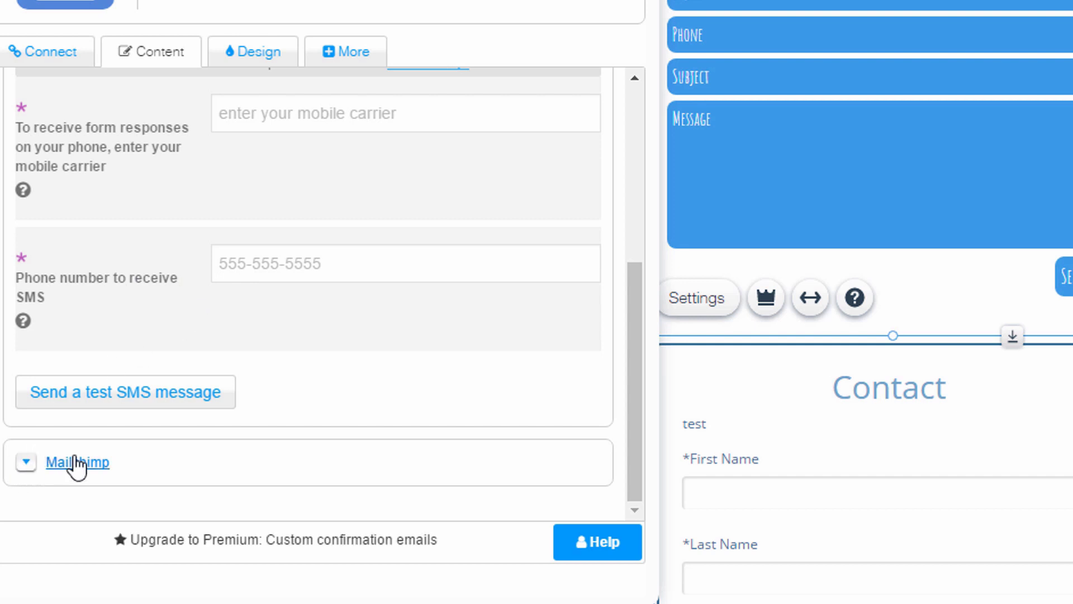
{"action": "scroll", "coordinate": [185, 212], "scroll_direction": "up", "scroll_amount": 4}
{"action": "left_click", "coordinate": [249, 53]}
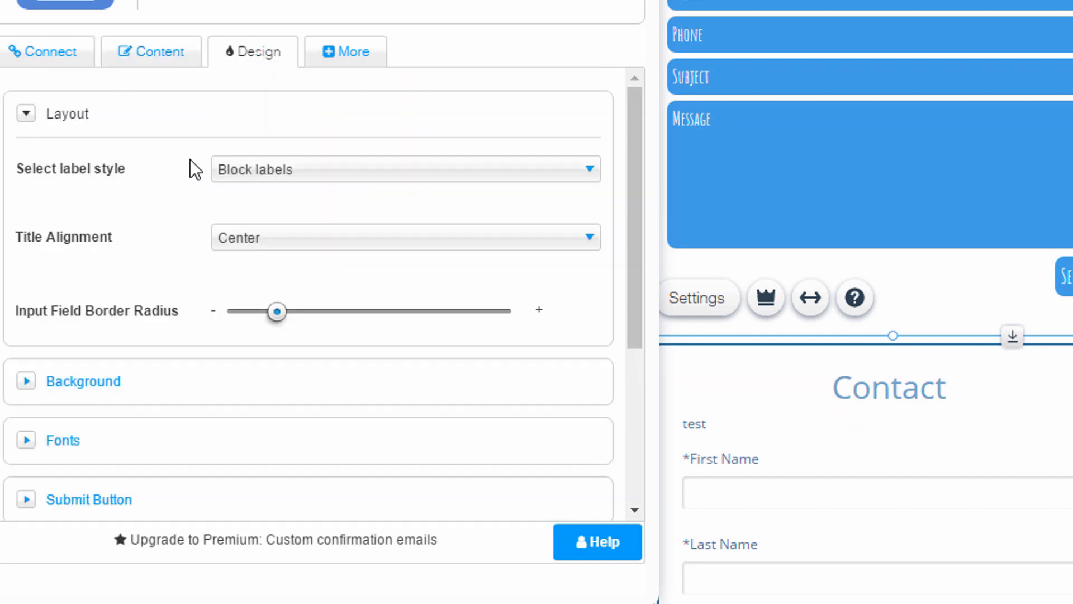
{"action": "scroll", "coordinate": [58, 283], "scroll_direction": "down", "scroll_amount": 2}
{"action": "left_click", "coordinate": [26, 273]}
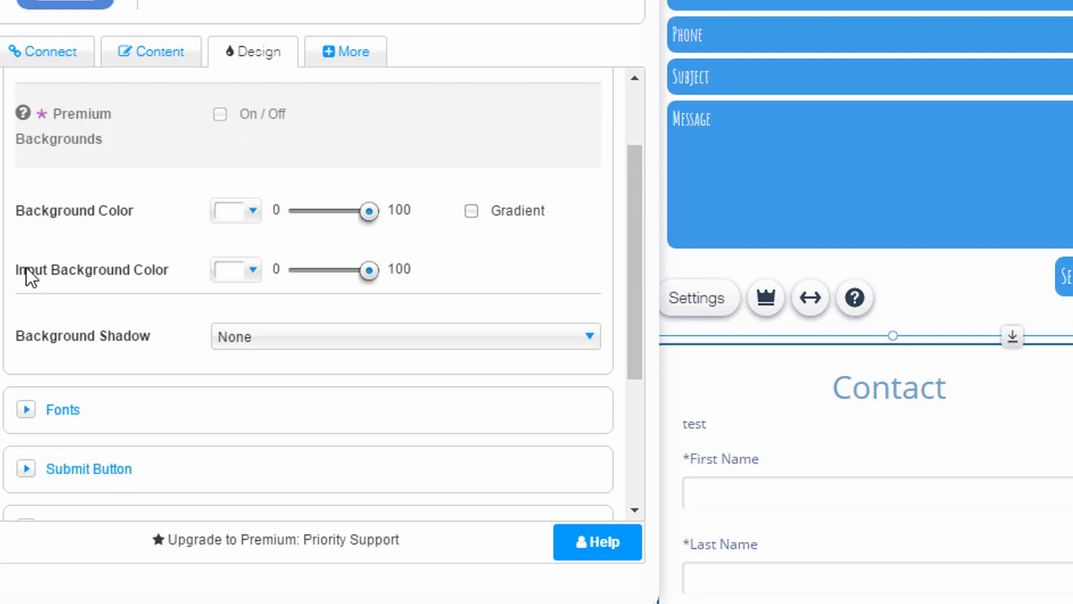
{"action": "scroll", "coordinate": [31, 280], "scroll_direction": "down", "scroll_amount": 4}
{"action": "scroll", "coordinate": [33, 282], "scroll_direction": "up", "scroll_amount": 4}
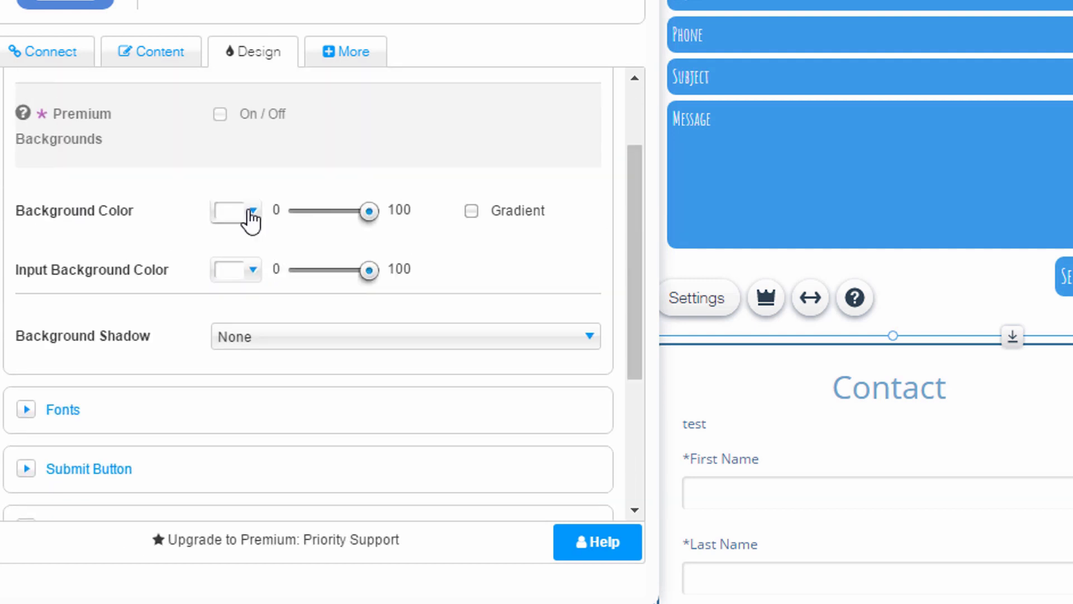
{"action": "left_click", "coordinate": [252, 212]}
{"action": "left_click", "coordinate": [357, 241]}
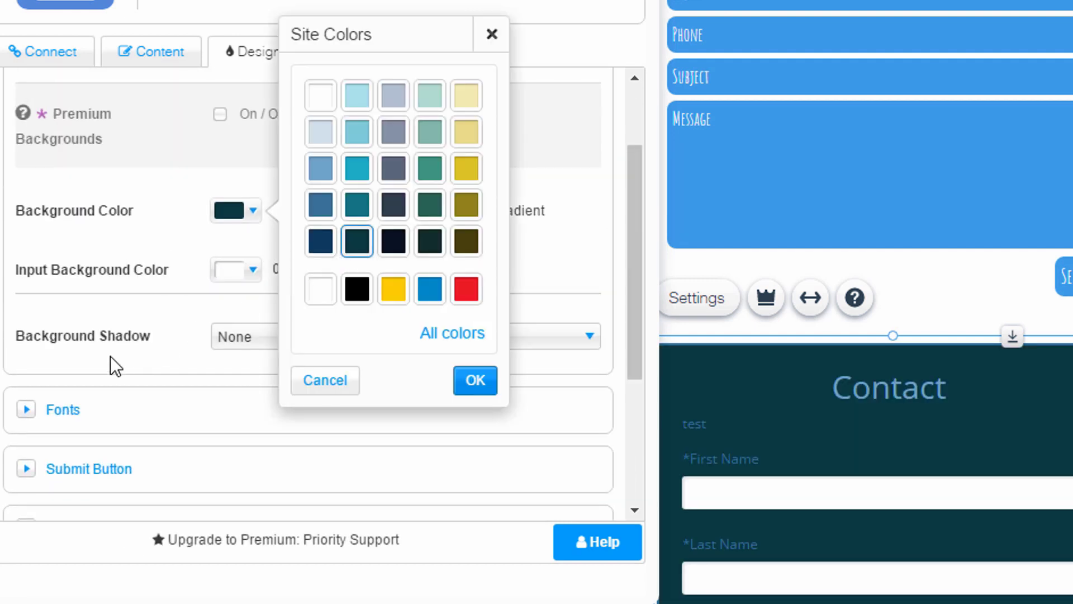
{"action": "left_click", "coordinate": [175, 311]}
{"action": "left_click", "coordinate": [25, 256]}
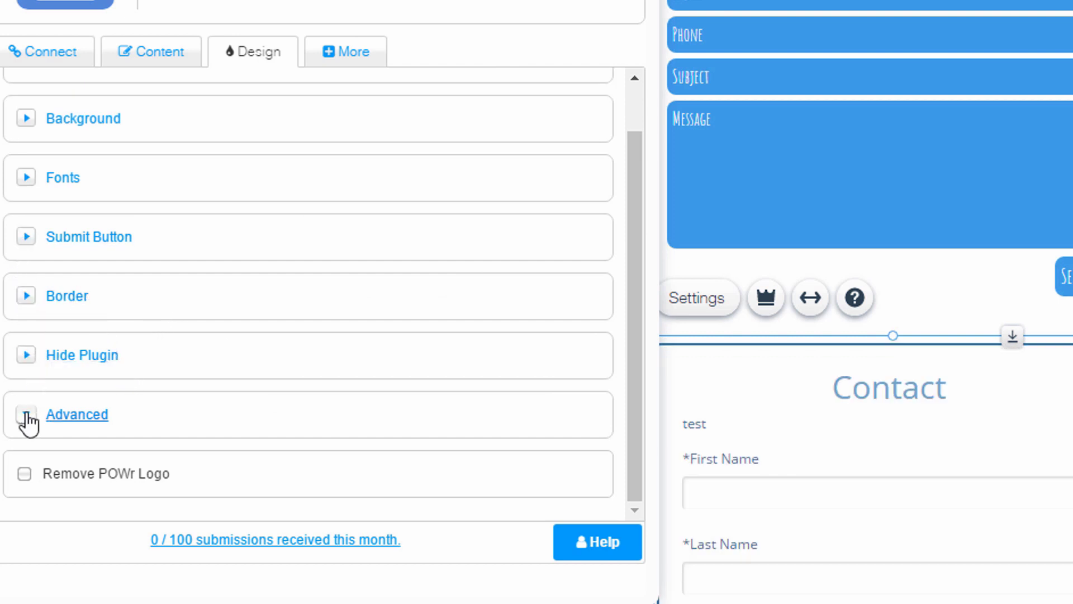
{"action": "left_click", "coordinate": [26, 416]}
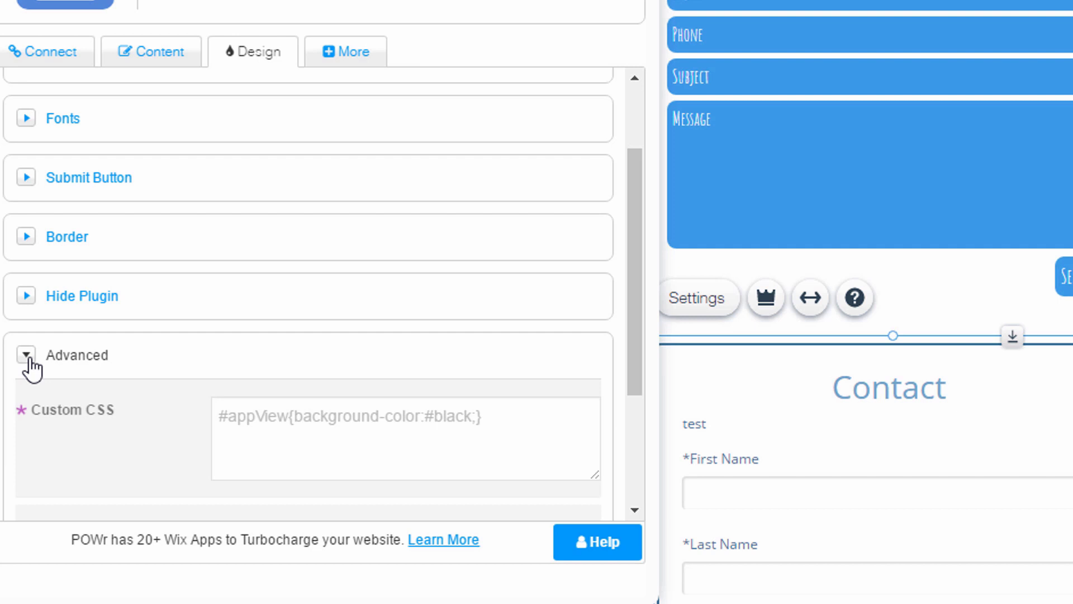
{"action": "left_click", "coordinate": [33, 360]}
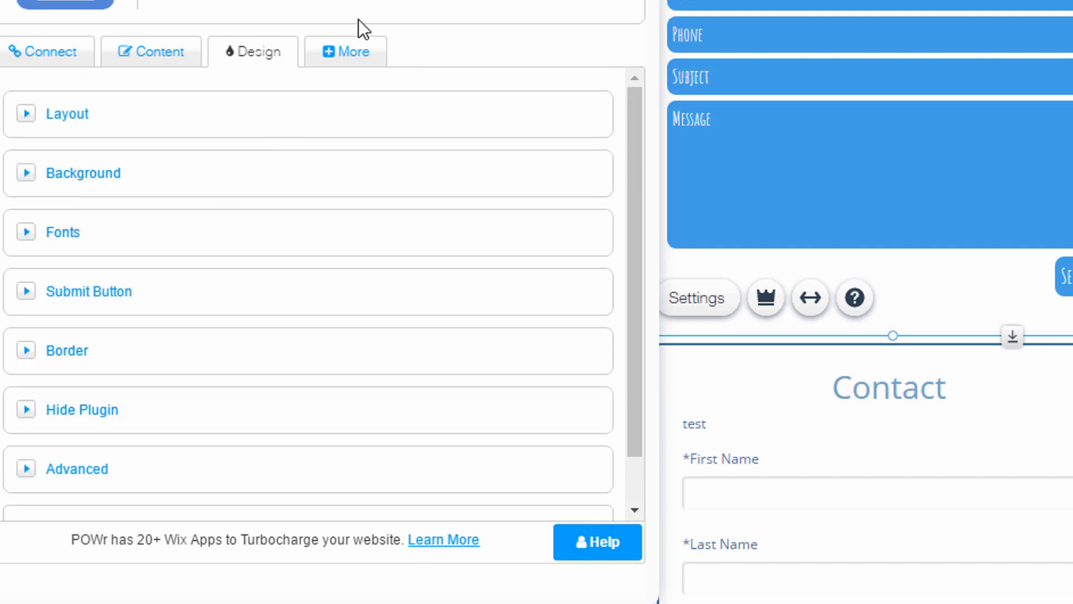
- Scroll through the More tab's extra apps, such as Social Stream, PayPal Button and Slider
{"action": "left_click", "coordinate": [357, 51]}
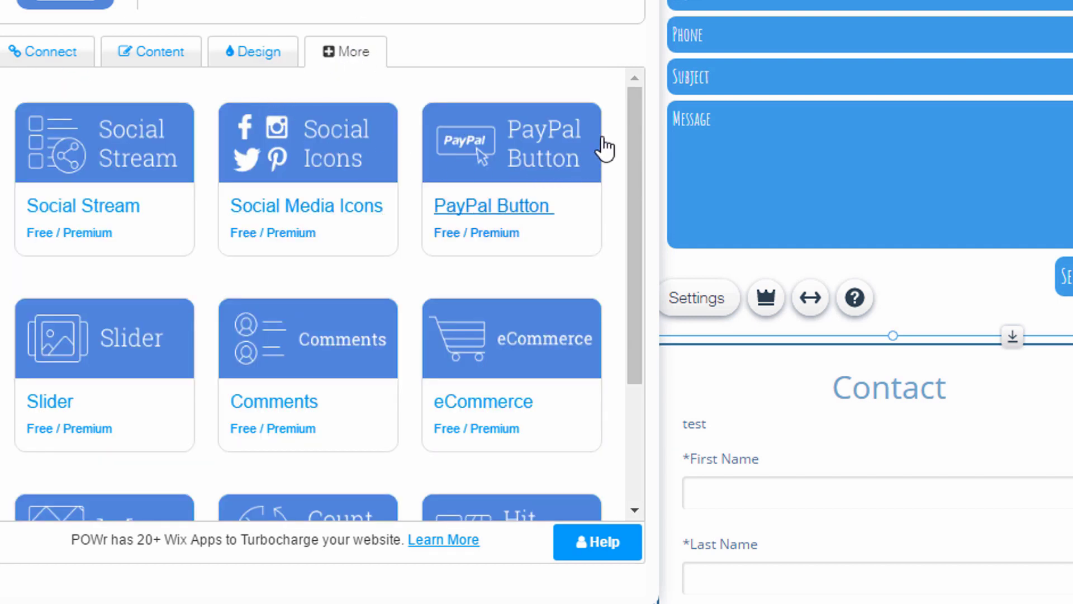
{"action": "left_click_drag", "start_coordinate": [632, 112], "coordinate": [622, 147]}
{"action": "scroll", "coordinate": [618, 156], "scroll_direction": "down", "scroll_amount": 3}
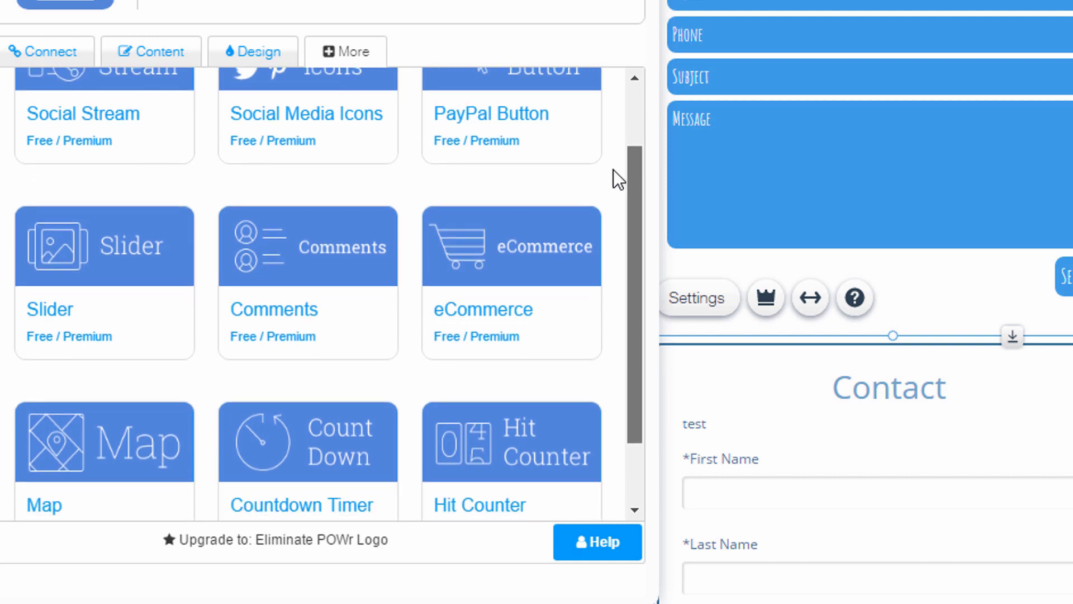
{"action": "scroll", "coordinate": [604, 224], "scroll_direction": "up", "scroll_amount": 4}
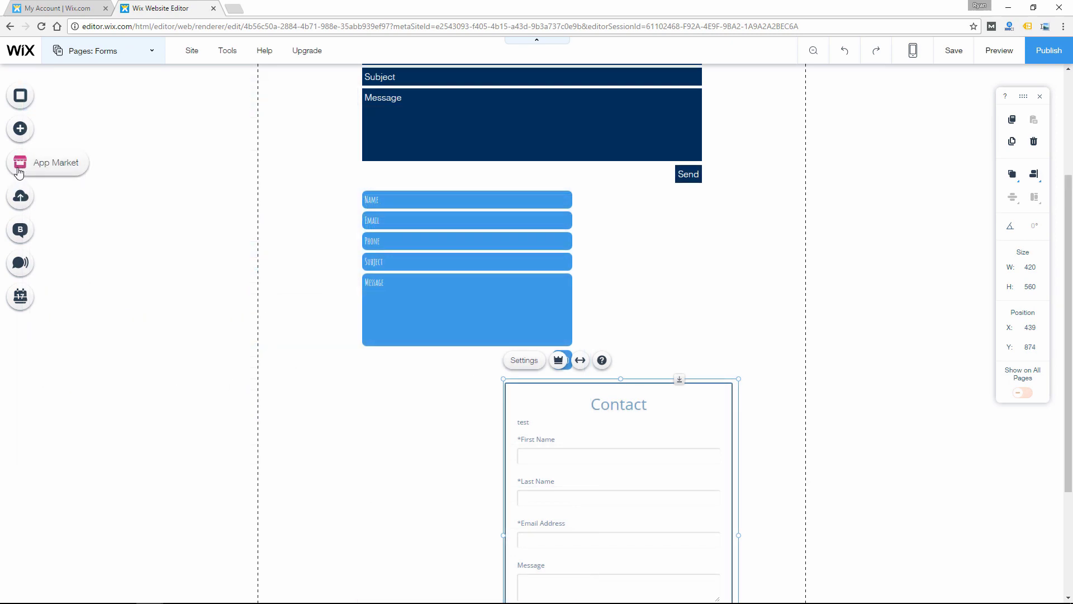
- Add BoomTech's Form Creator from the App Market's Forms category to the page
{"action": "left_click", "coordinate": [19, 168]}
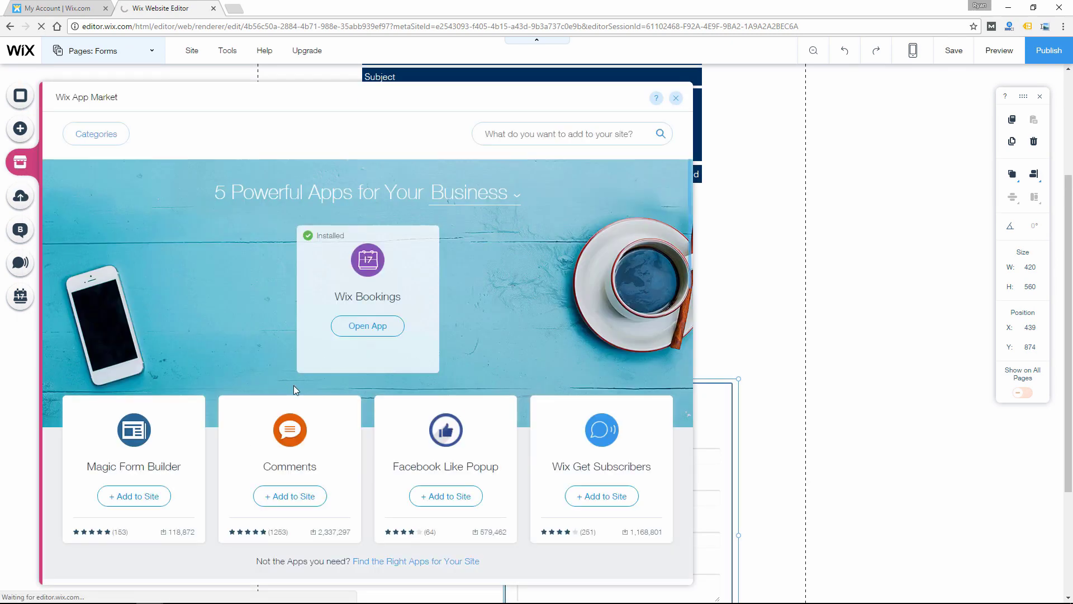
{"action": "scroll", "coordinate": [294, 384], "scroll_direction": "down", "scroll_amount": 5}
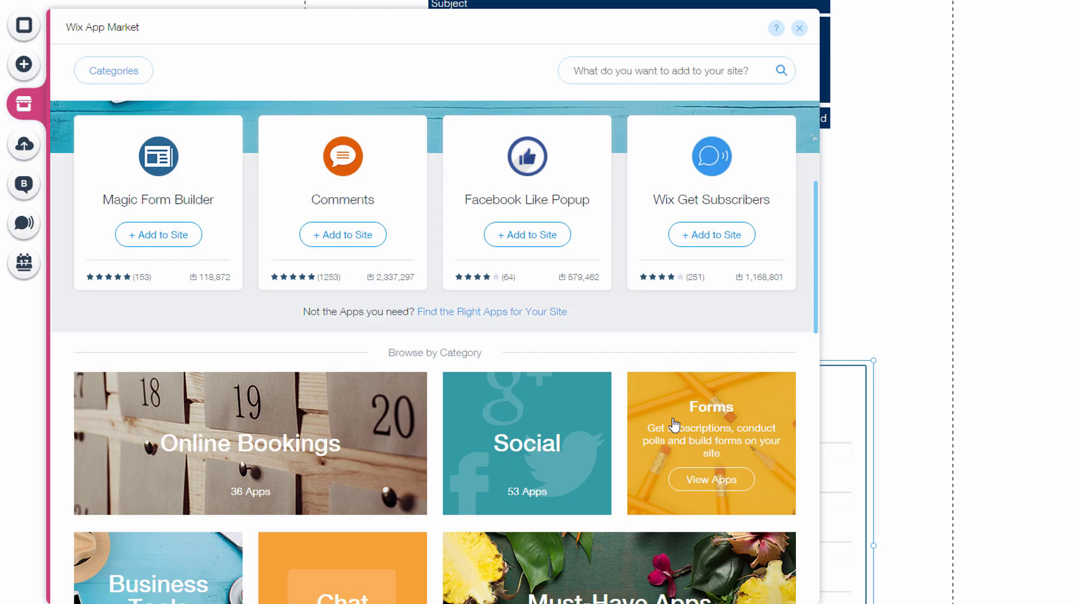
{"action": "left_click", "coordinate": [675, 425]}
{"action": "left_click", "coordinate": [712, 363]}
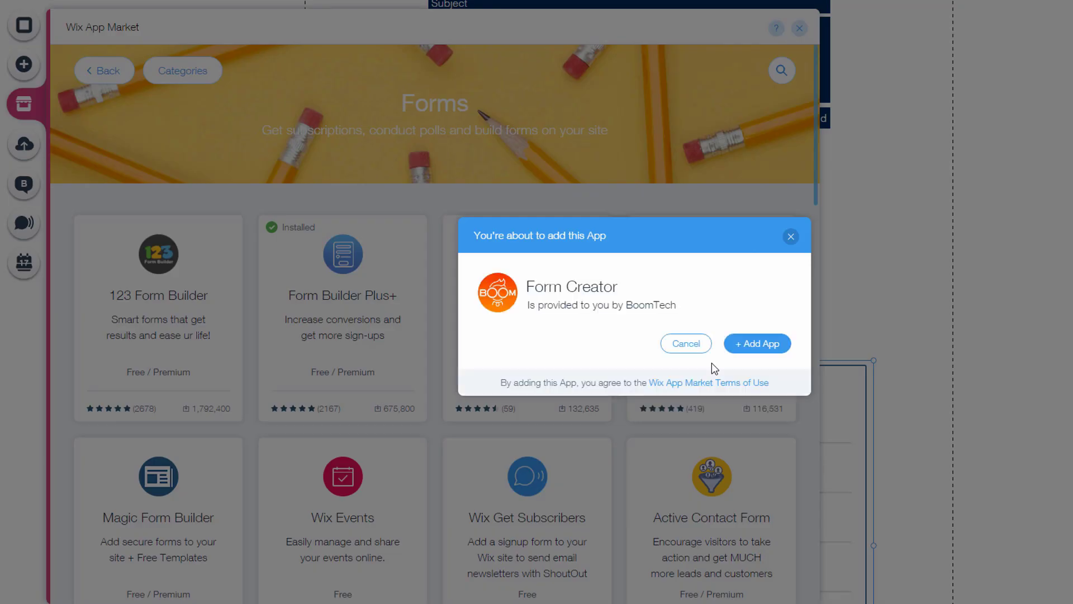
{"action": "left_click", "coordinate": [760, 346]}
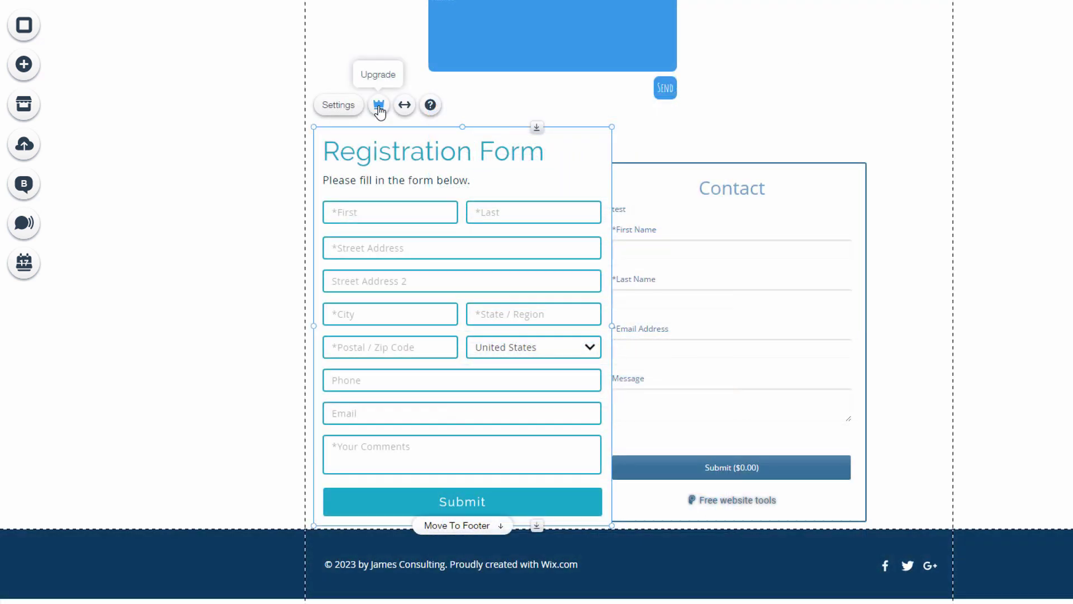
- Open the Registration Form settings and confirm English as the form language
{"action": "left_click", "coordinate": [338, 105]}
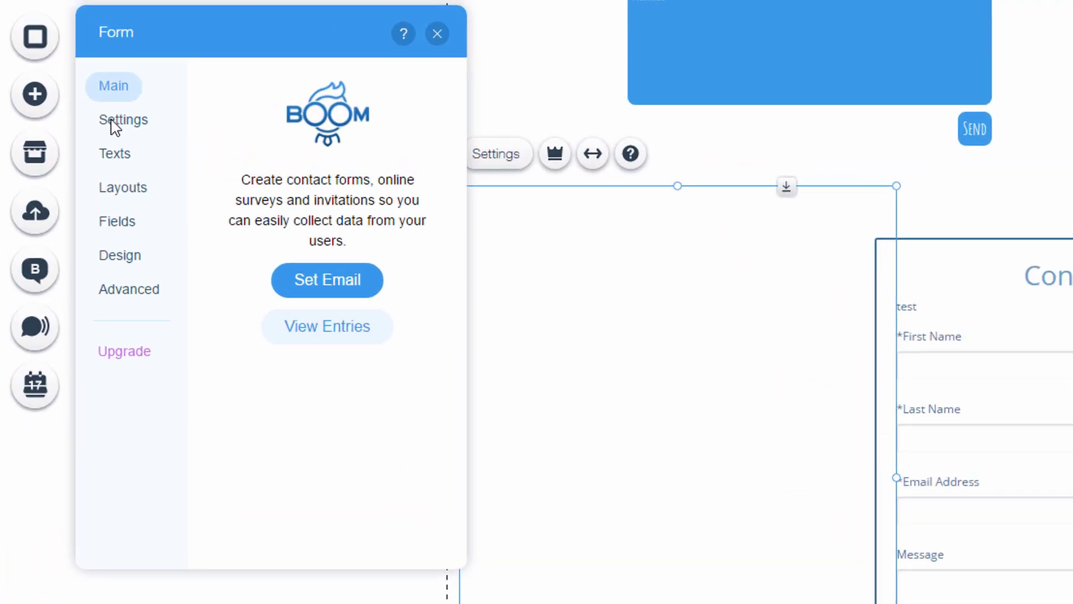
{"action": "left_click", "coordinate": [114, 121]}
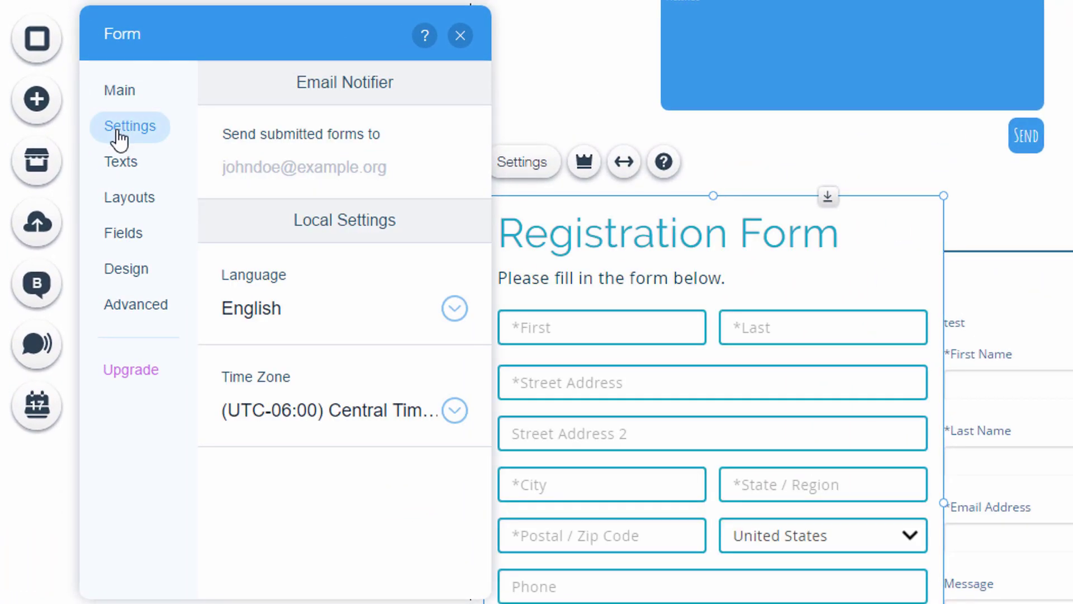
{"action": "left_click", "coordinate": [444, 325]}
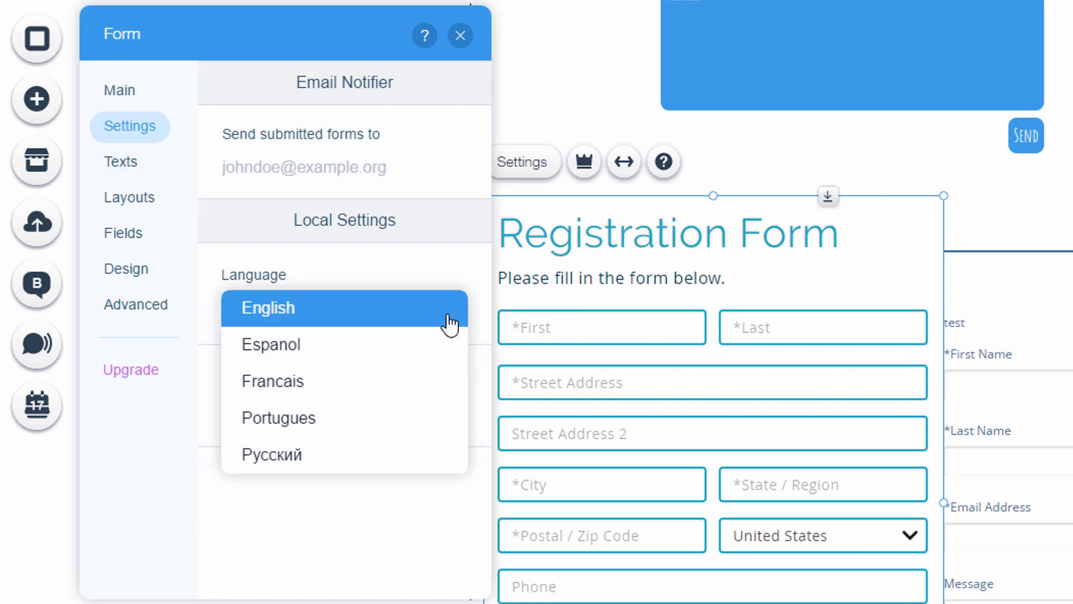
{"action": "left_click", "coordinate": [127, 147]}
- In Layouts, right-align the form, set label length to 230px and centre the header
{"action": "left_click", "coordinate": [125, 198]}
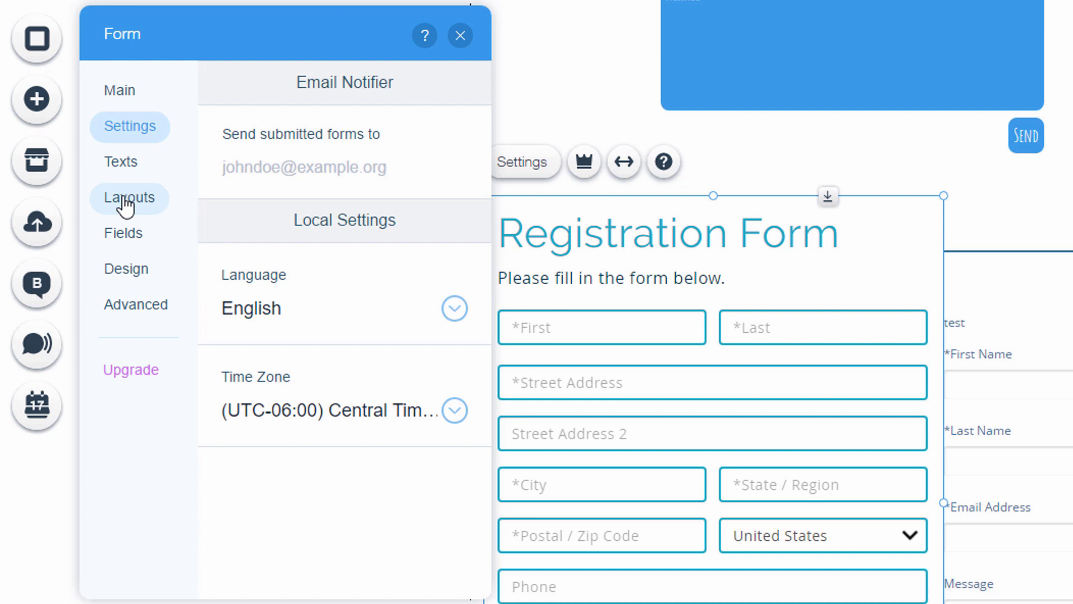
{"action": "left_click", "coordinate": [240, 262]}
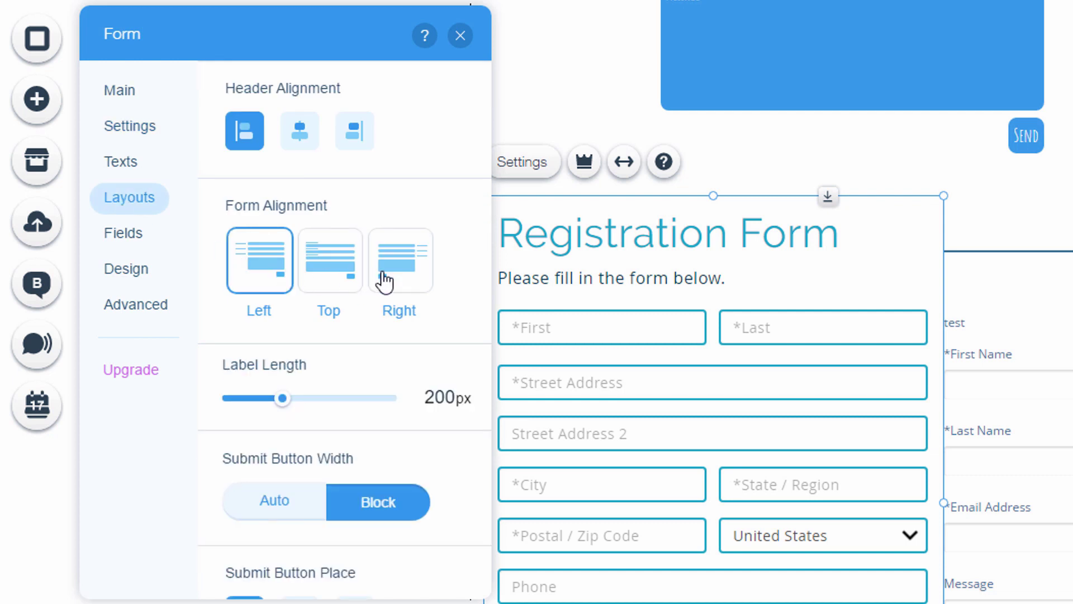
{"action": "left_click", "coordinate": [399, 278]}
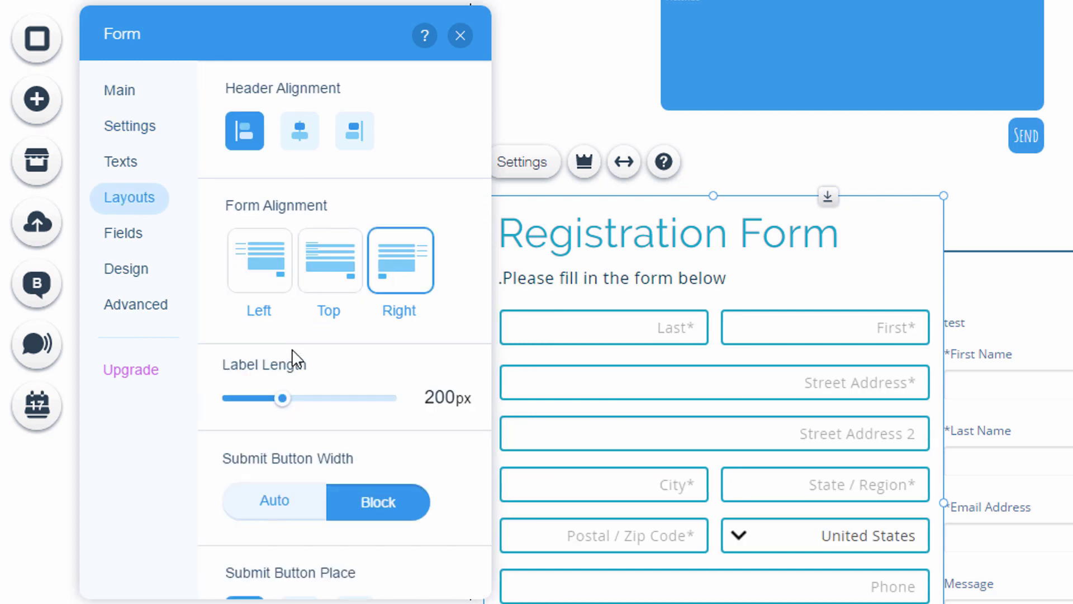
{"action": "mouse_move", "coordinate": [282, 399]}
{"action": "left_mouse_down"}
{"action": "mouse_move", "coordinate": [267, 411]}
{"action": "mouse_move", "coordinate": [295, 410]}
{"action": "mouse_move", "coordinate": [295, 392]}
{"action": "left_mouse_up"}
{"action": "left_click", "coordinate": [306, 140]}
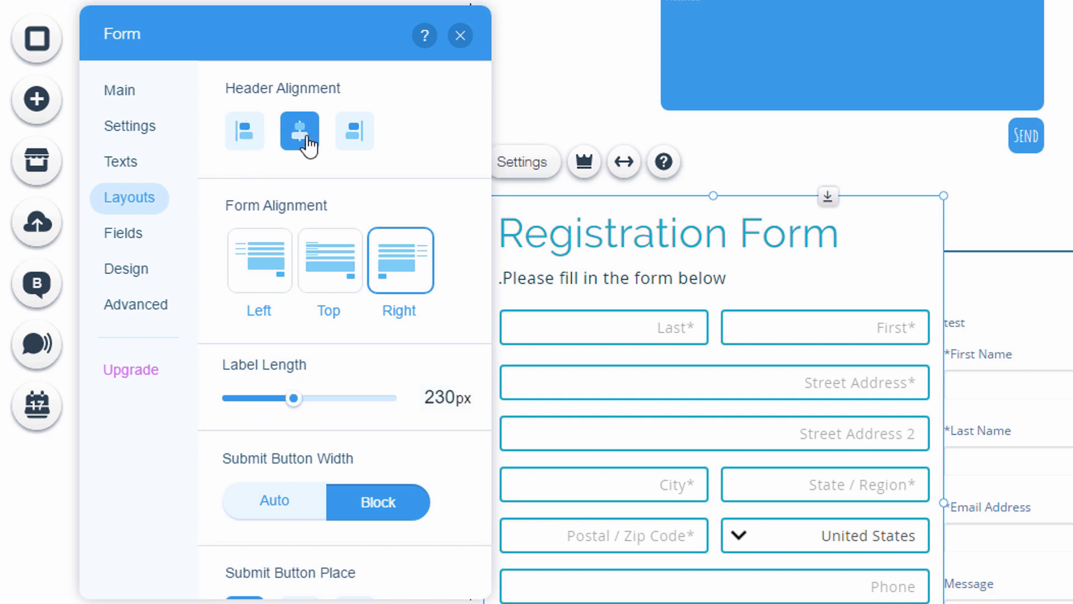